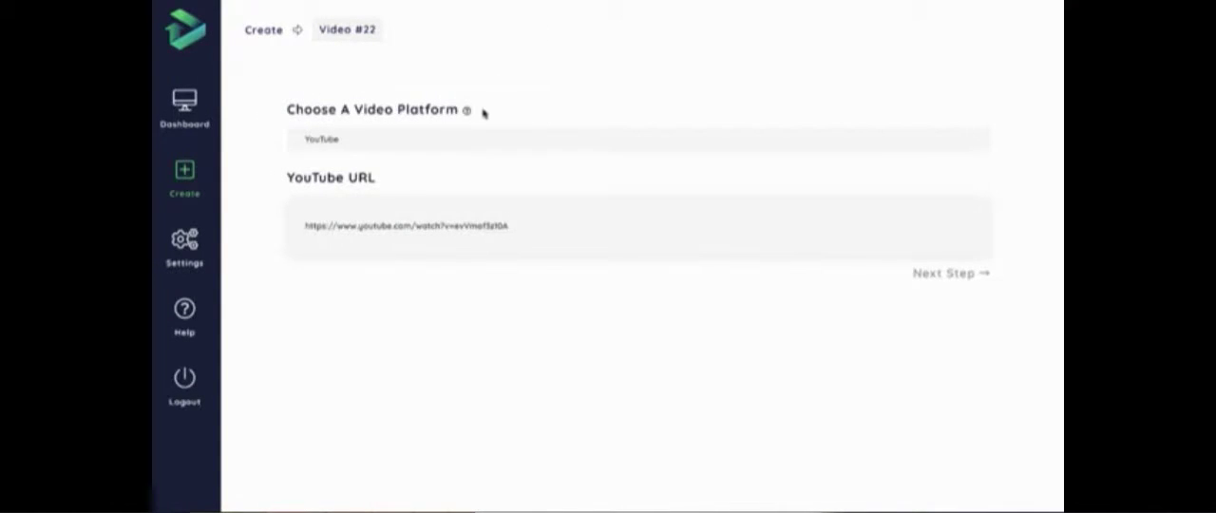
- Check the available video platforms, keep YouTube with the entered URL, and proceed to the video editor
left_click(406, 143)
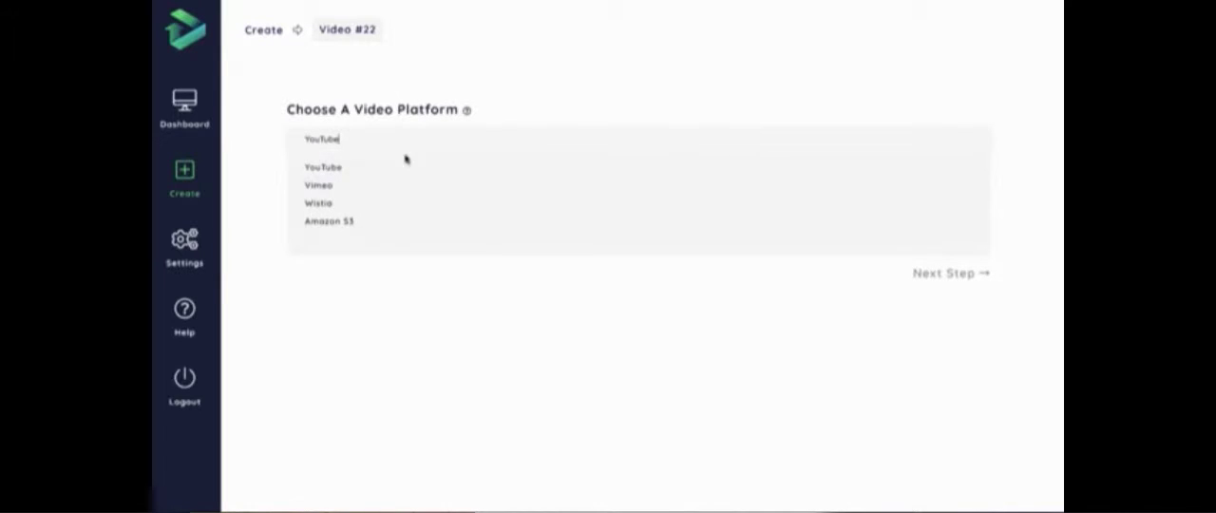
left_click(504, 315)
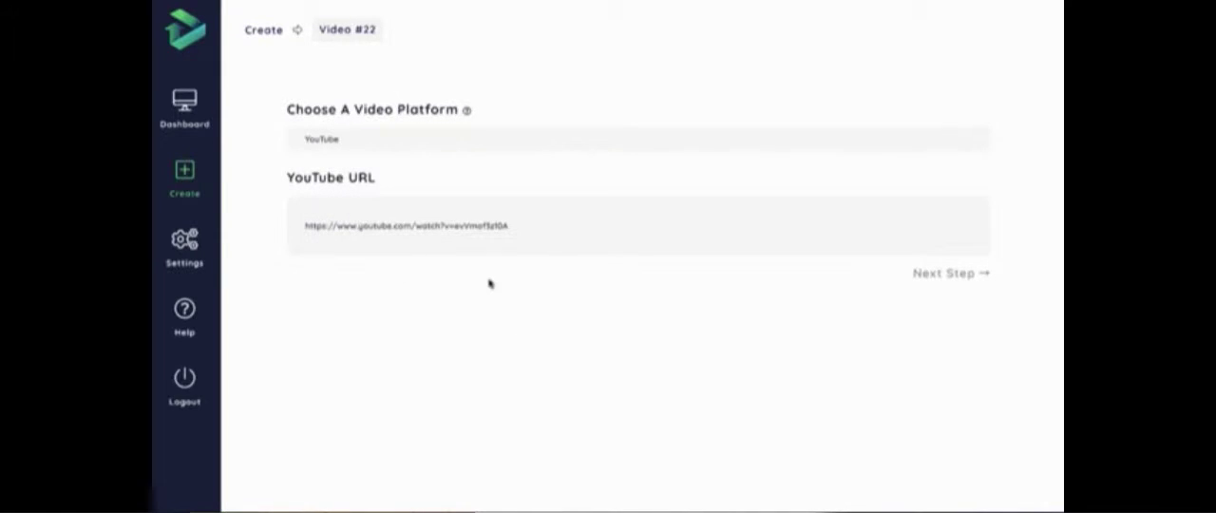
left_click(931, 305)
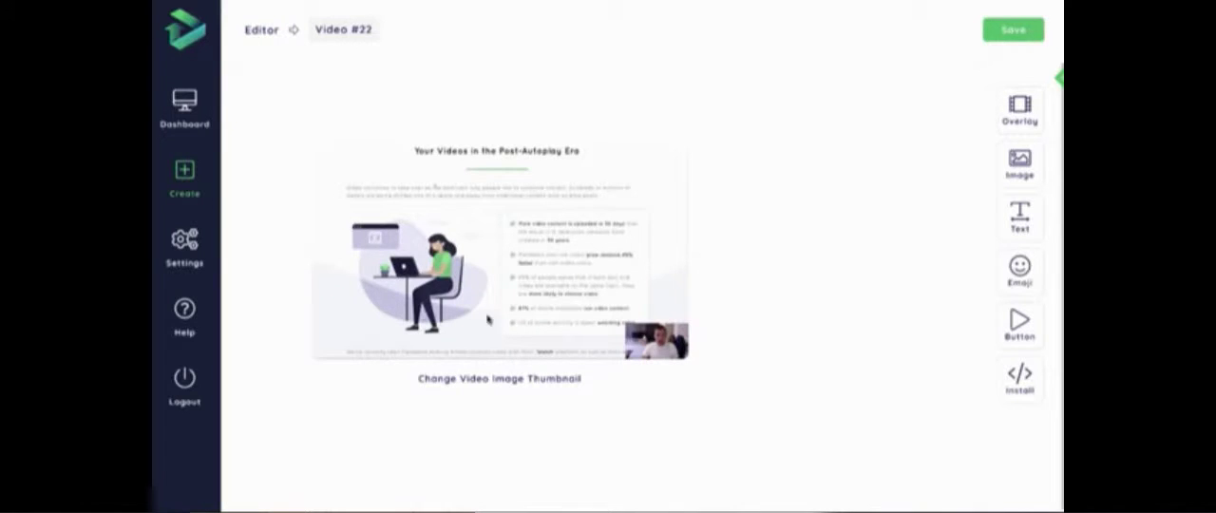
- View the options for changing the video's image thumbnail and return to the editor tools
left_click(530, 384)
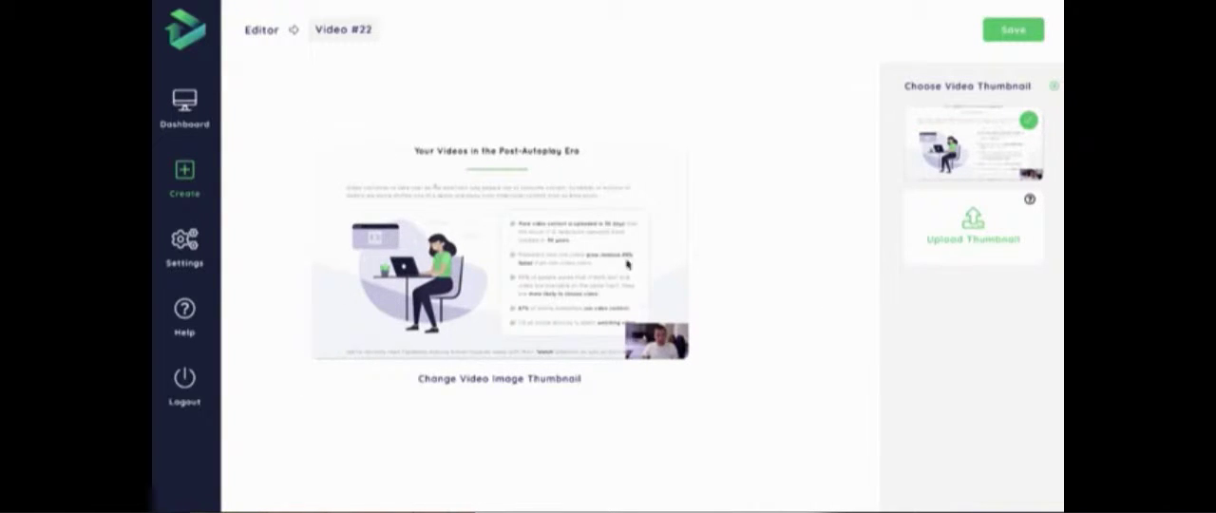
left_click(1051, 86)
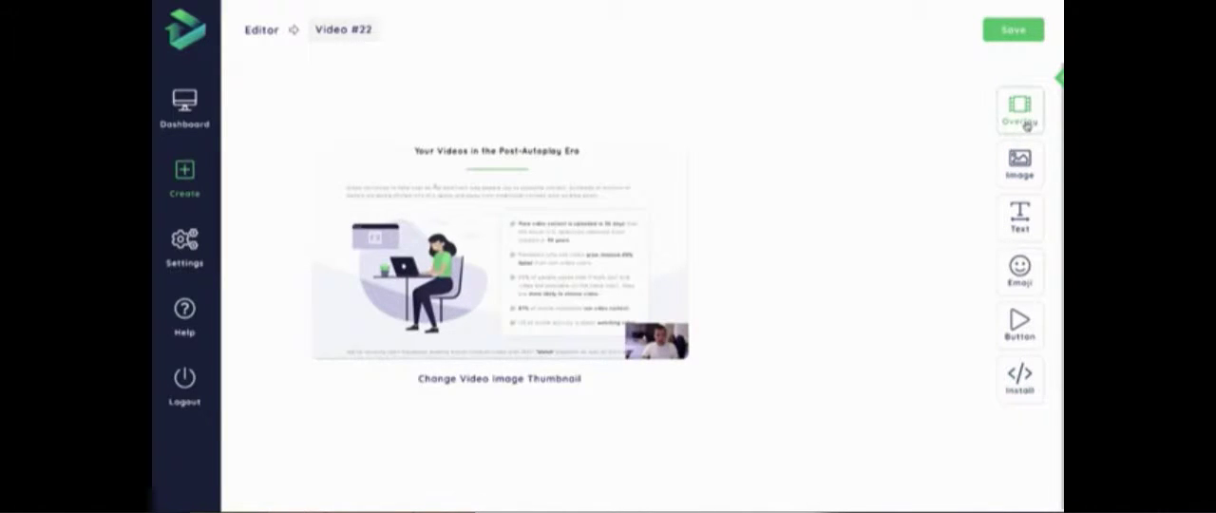
- Add an overlay to the thumbnail, try a white icon pattern, and settle on the solid overlay
left_click(1024, 113)
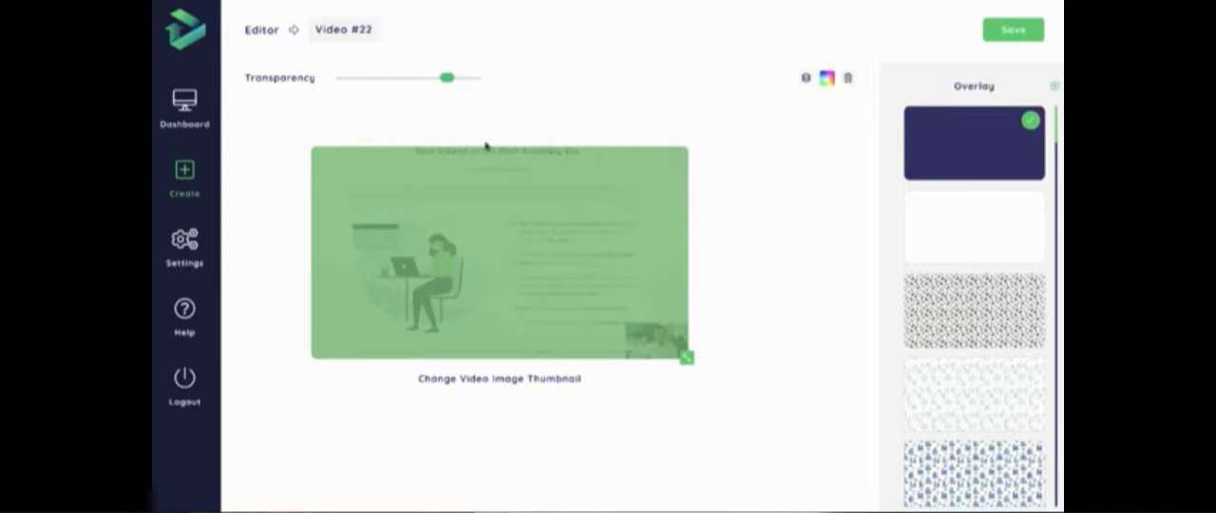
scroll(948, 202, "down", 1)
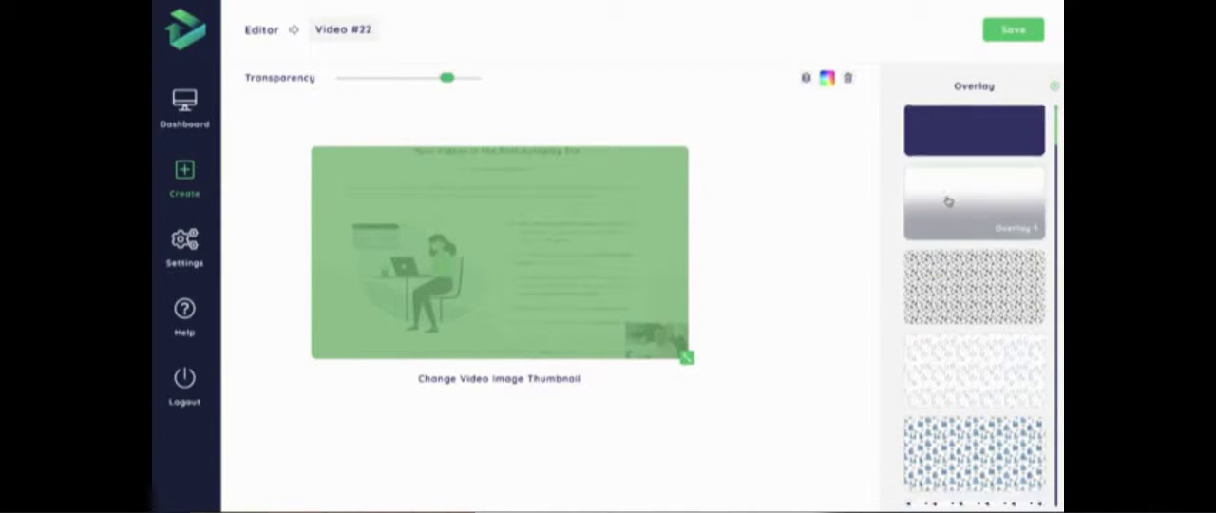
scroll(948, 201, "down", 10)
scroll(949, 199, "down", 10)
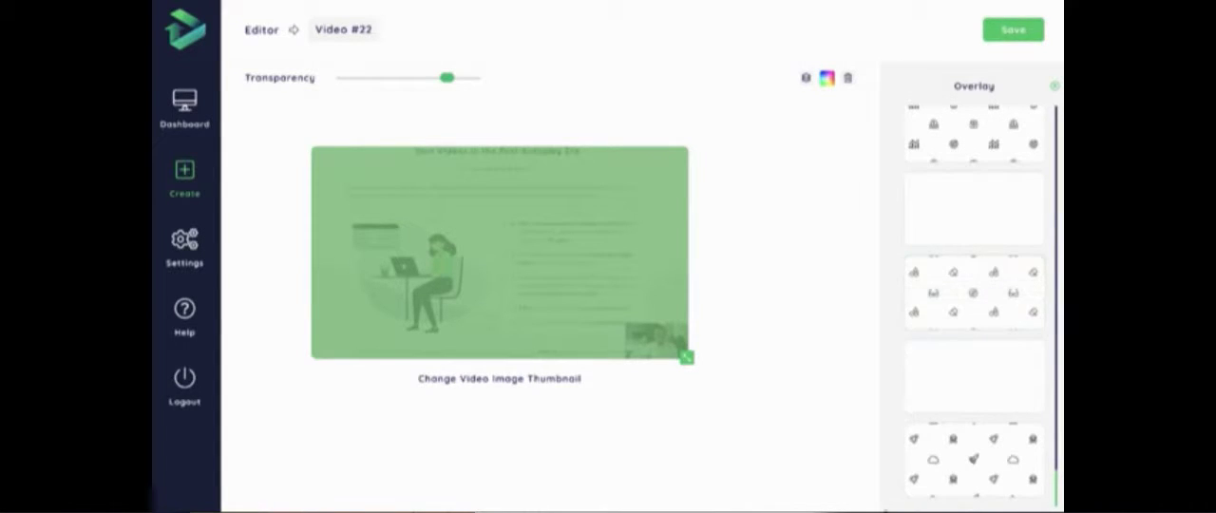
left_click(946, 406)
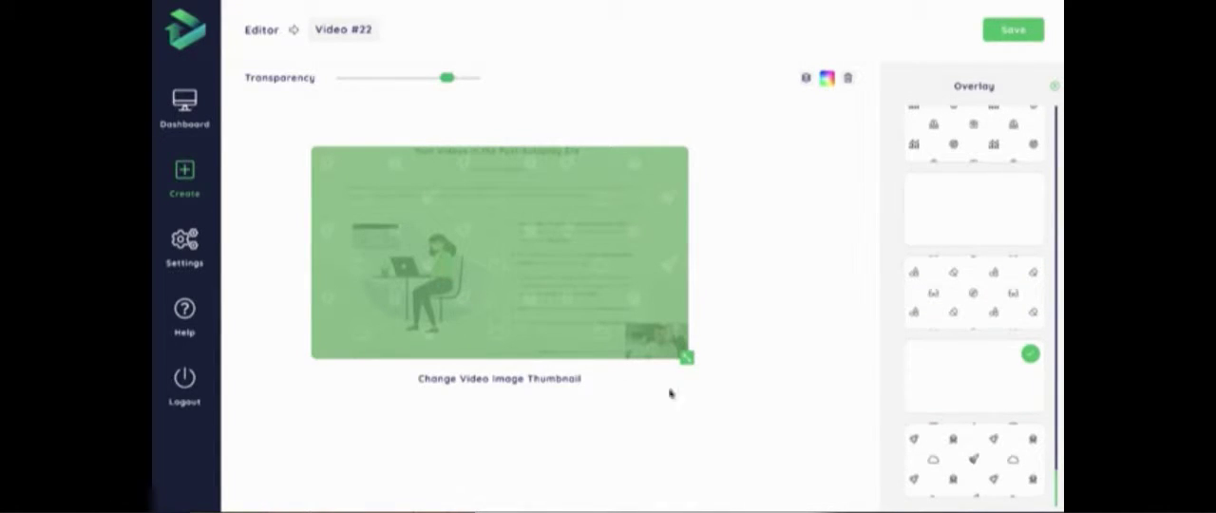
scroll(986, 348, "up", 20)
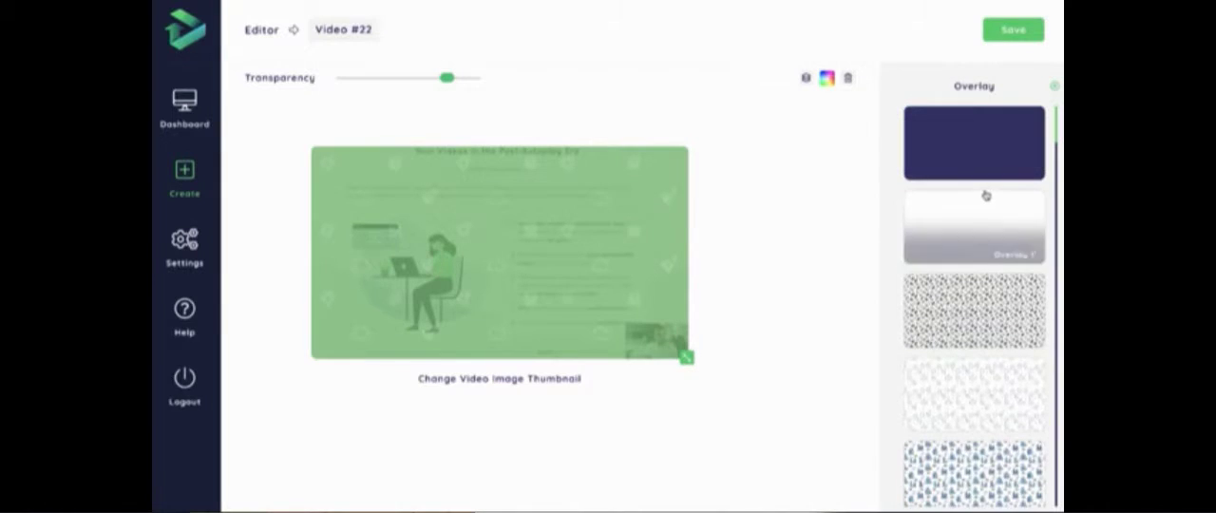
left_click(998, 167)
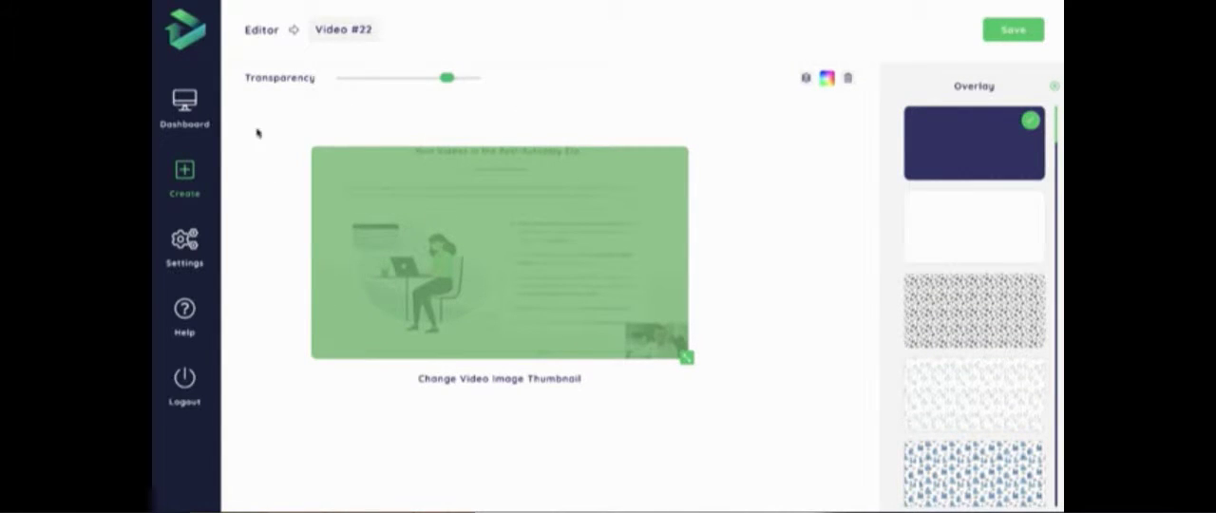
- Recolour the solid overlay to light blue-grey #cfd8dc and close the overlay settings
left_click(828, 80)
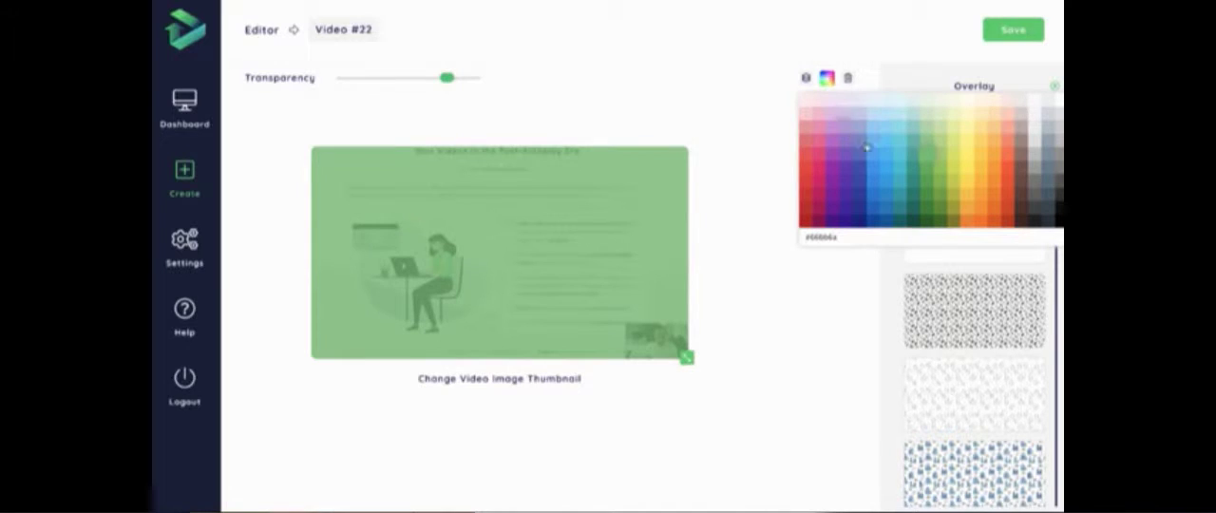
left_click(1057, 106)
left_click(1045, 112)
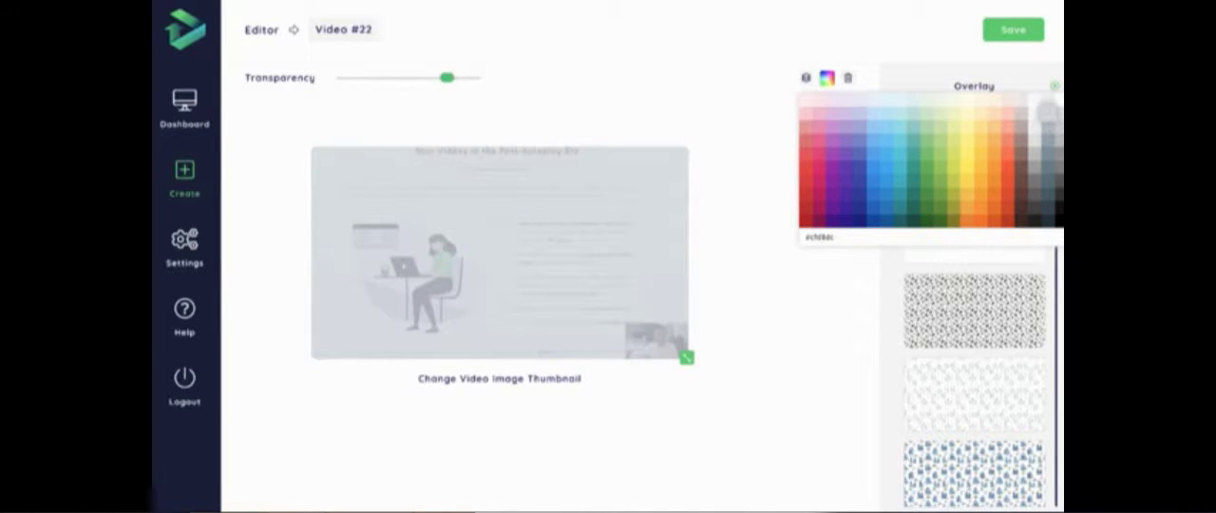
left_click(823, 317)
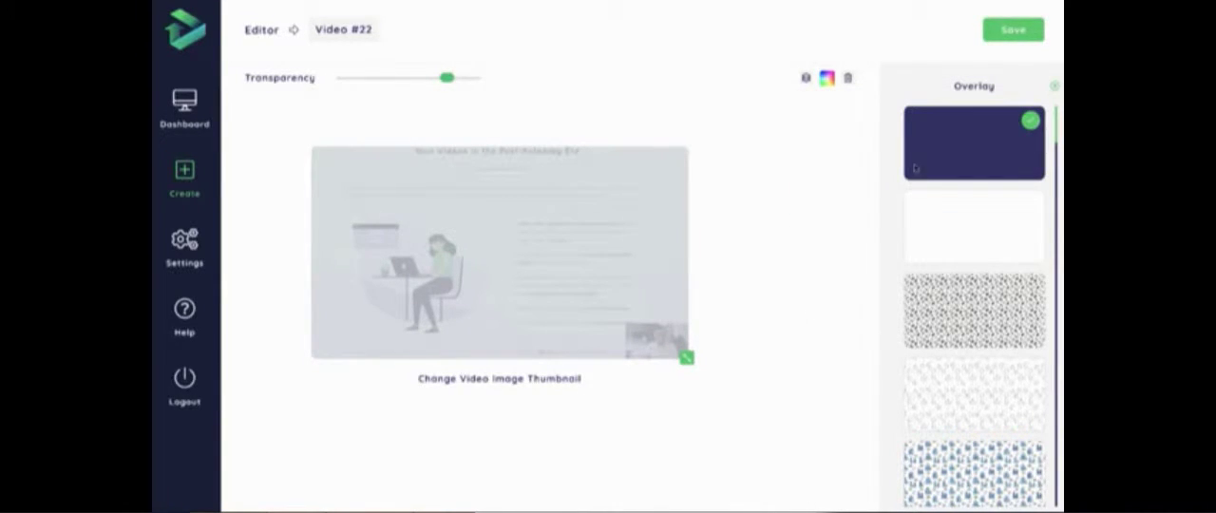
left_click(1055, 86)
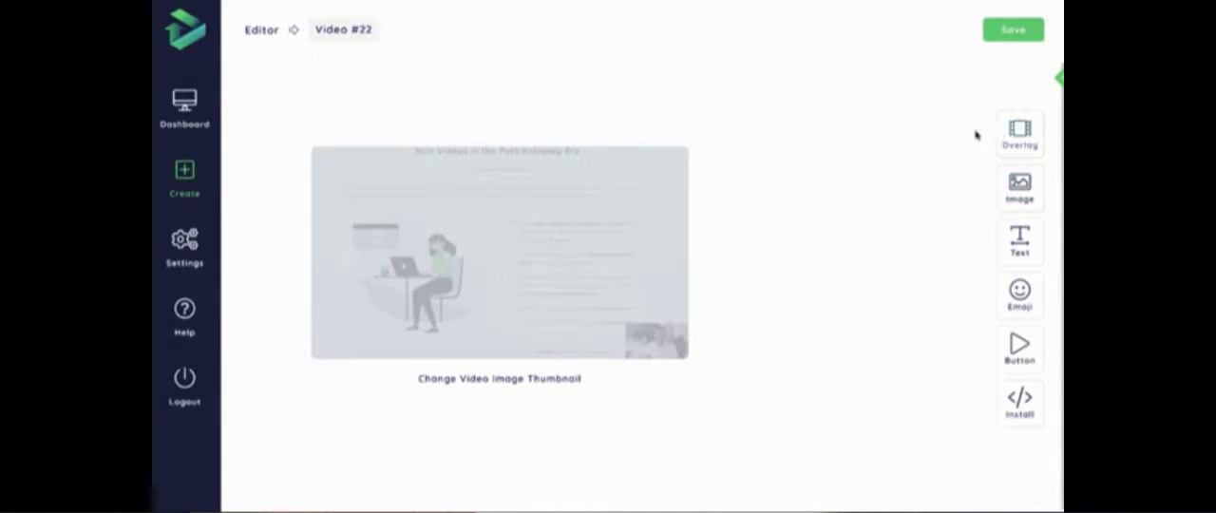
- Open the image tool and view the animation effects available for images
left_click(1021, 190)
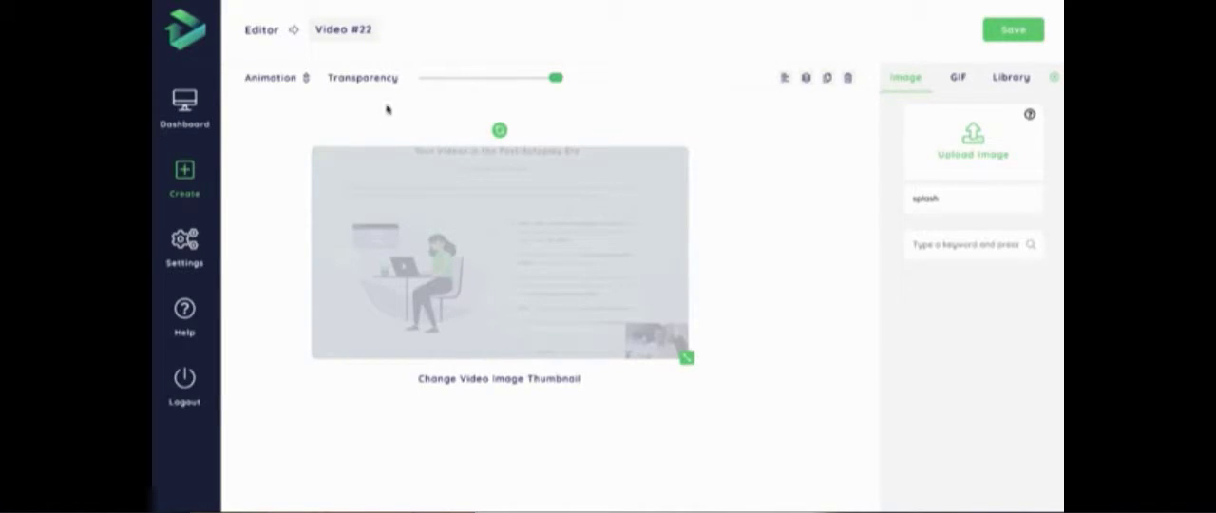
left_click(298, 80)
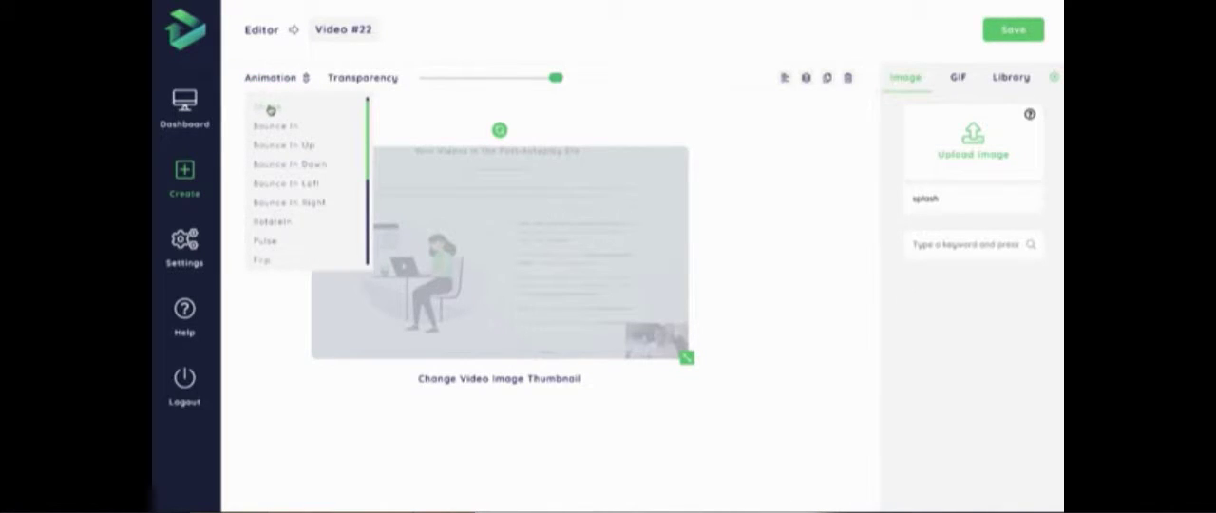
left_click(326, 129)
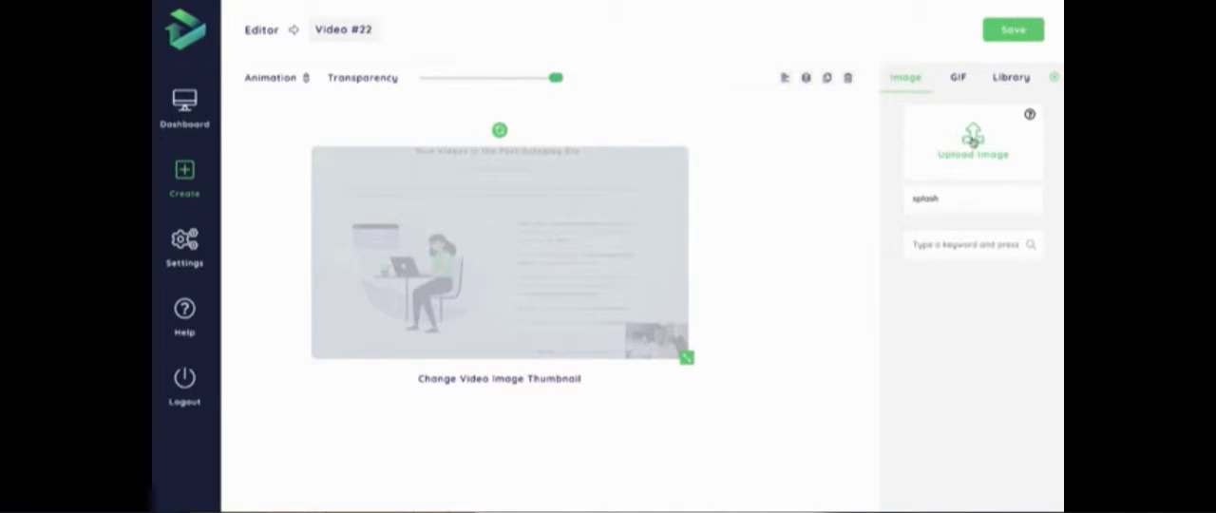
- Search the GIF collection for "funny" and browse the results
left_click(956, 80)
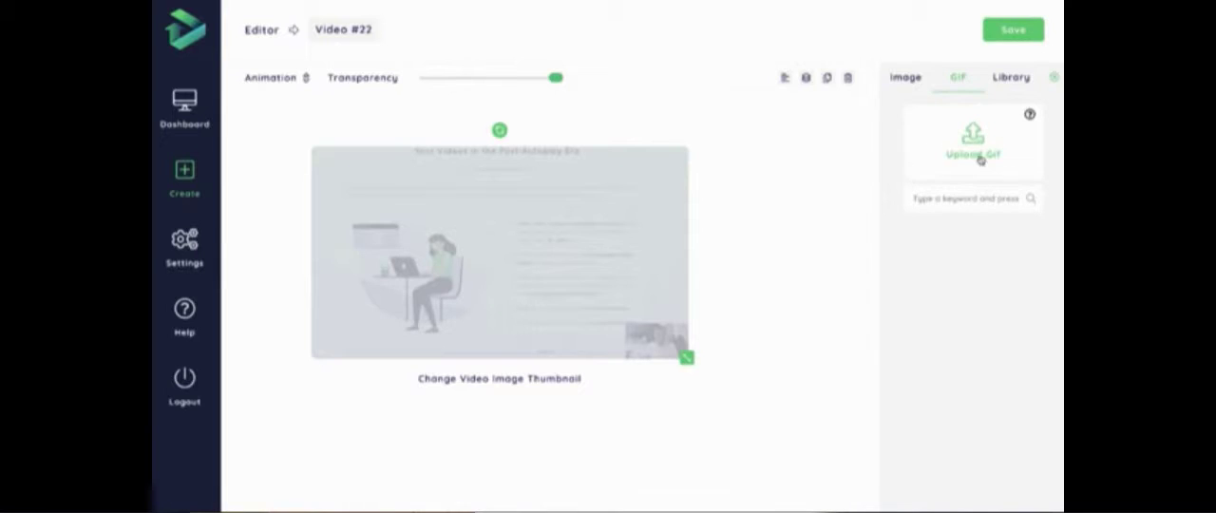
type("c")
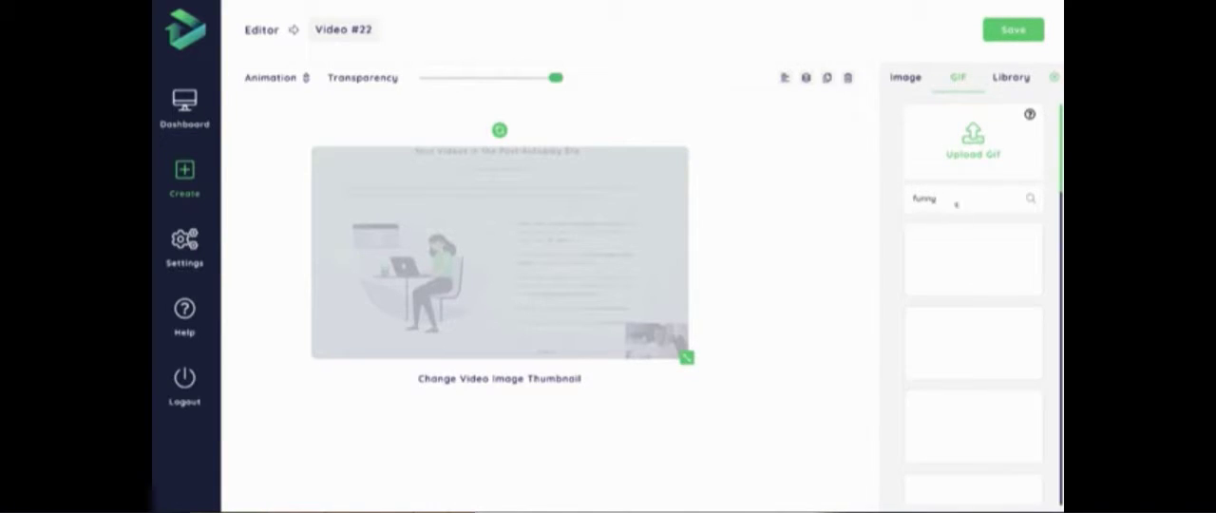
scroll(971, 229, "down", 1)
scroll(973, 266, "down", 5)
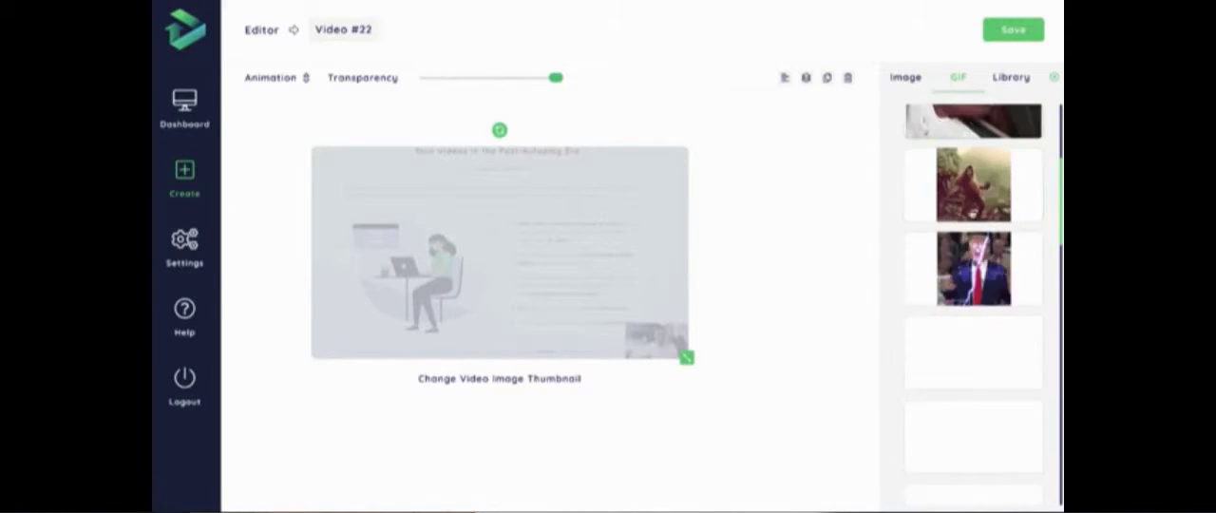
scroll(974, 314, "up", 3)
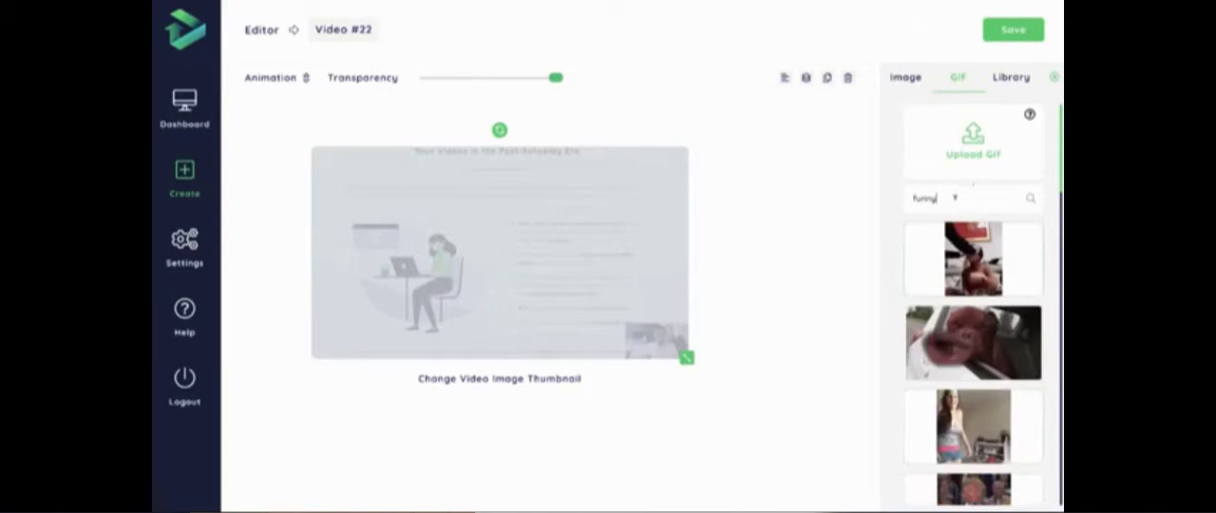
- Add the cartoon man image from the library and place it over the webcam inset of the thumbnail
left_click(1012, 80)
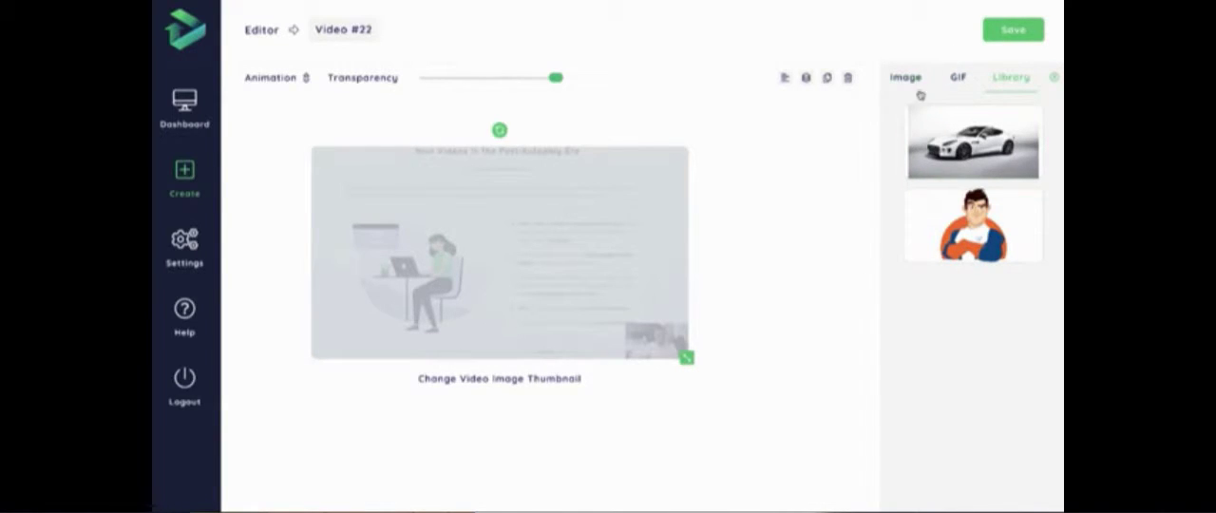
left_click(992, 211)
left_click_drag(585, 278, 655, 318)
- Apply the Bounce In animation to the cartoon man image
left_click(271, 77)
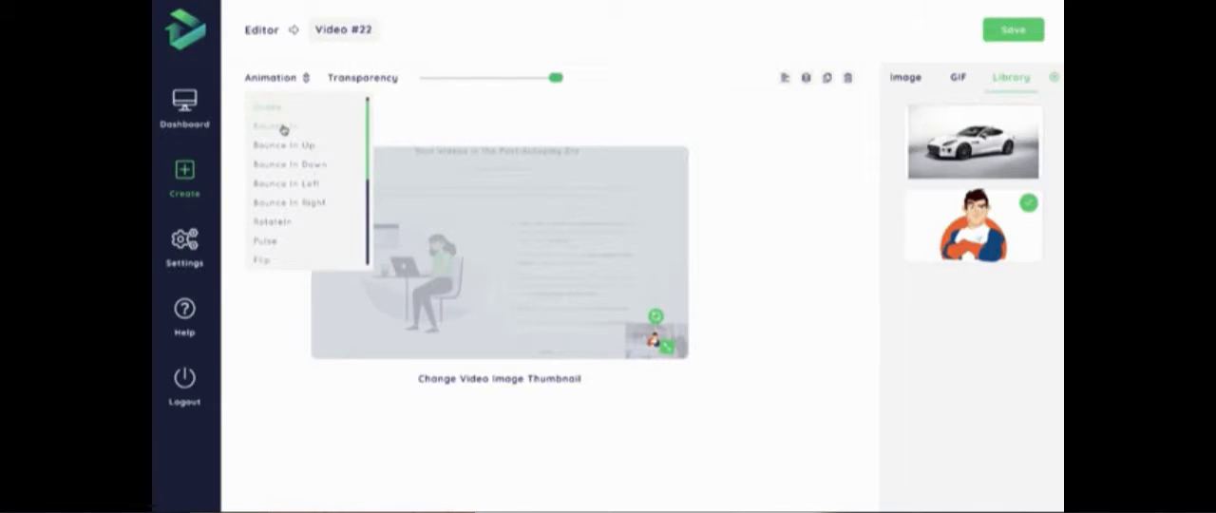
left_click(284, 129)
left_click(272, 80)
left_click(294, 125)
- Adjust the size and position of the cartoon man image so that it sits over the webcam inset
left_click_drag(664, 348, 668, 343)
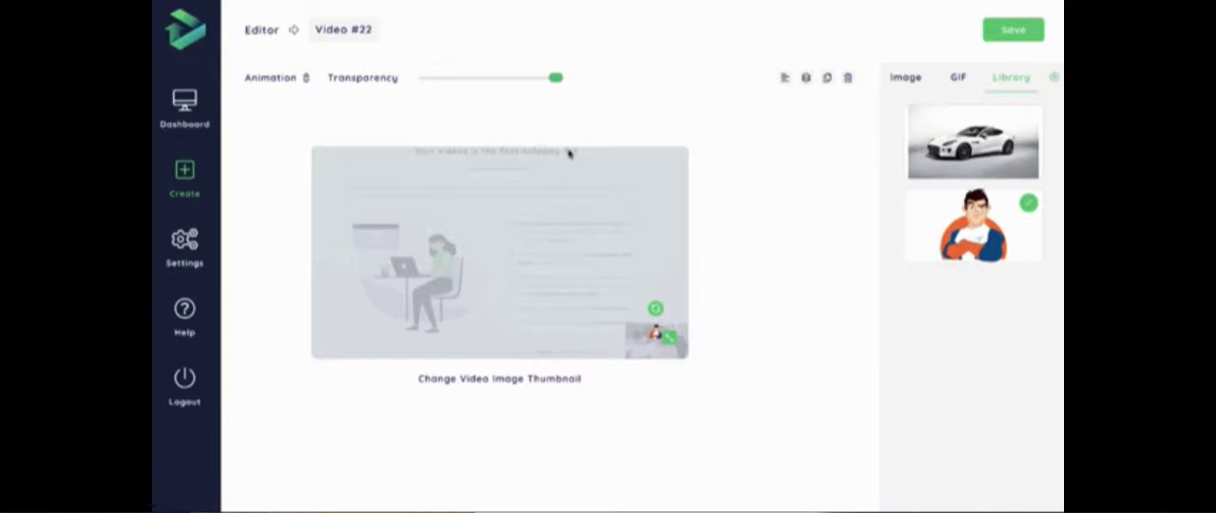
left_click_drag(668, 339, 666, 353)
mouse_move(674, 349)
left_mouse_down()
mouse_move(686, 357)
mouse_move(658, 350)
left_mouse_up()
- Send the cartoon man image to the back of the layer order
mouse_move(784, 83)
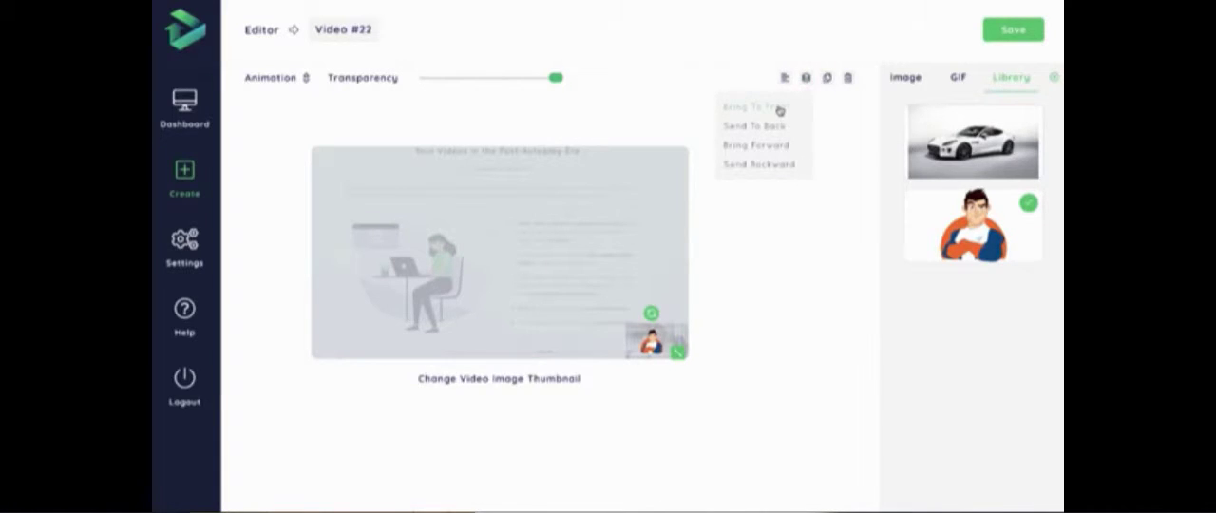
left_click(772, 126)
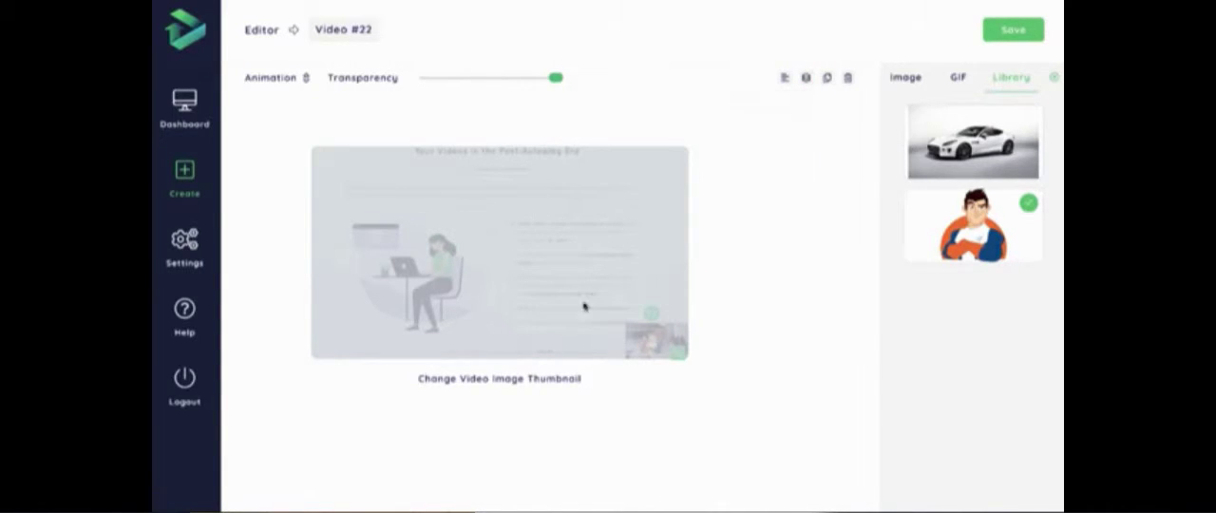
mouse_move(807, 79)
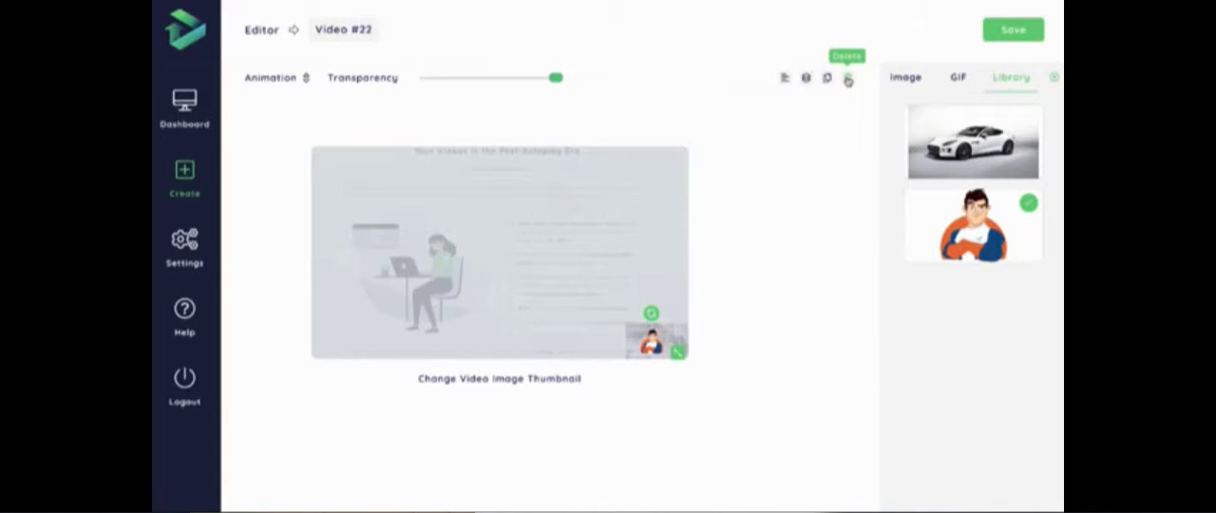
- Send the overlay to the back and delete the cartoon man image from the thumbnail
left_click(849, 82)
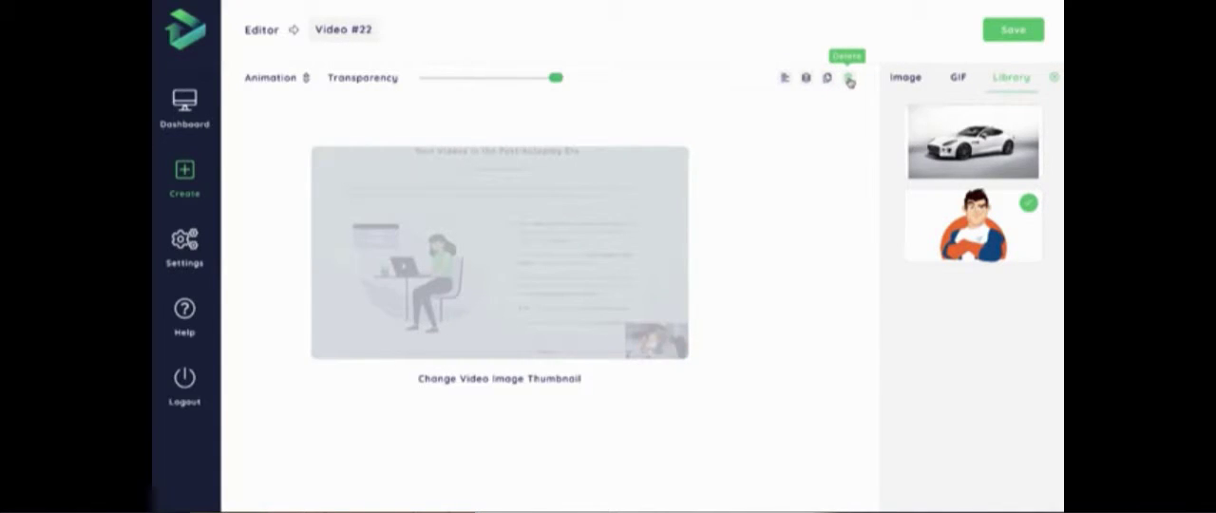
left_click(640, 260)
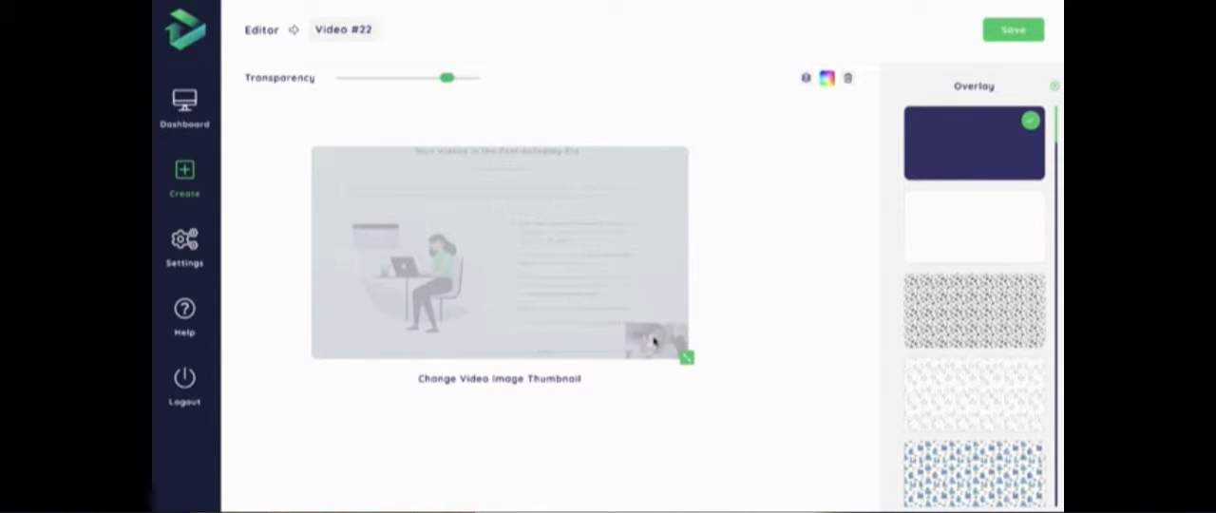
left_click(805, 78)
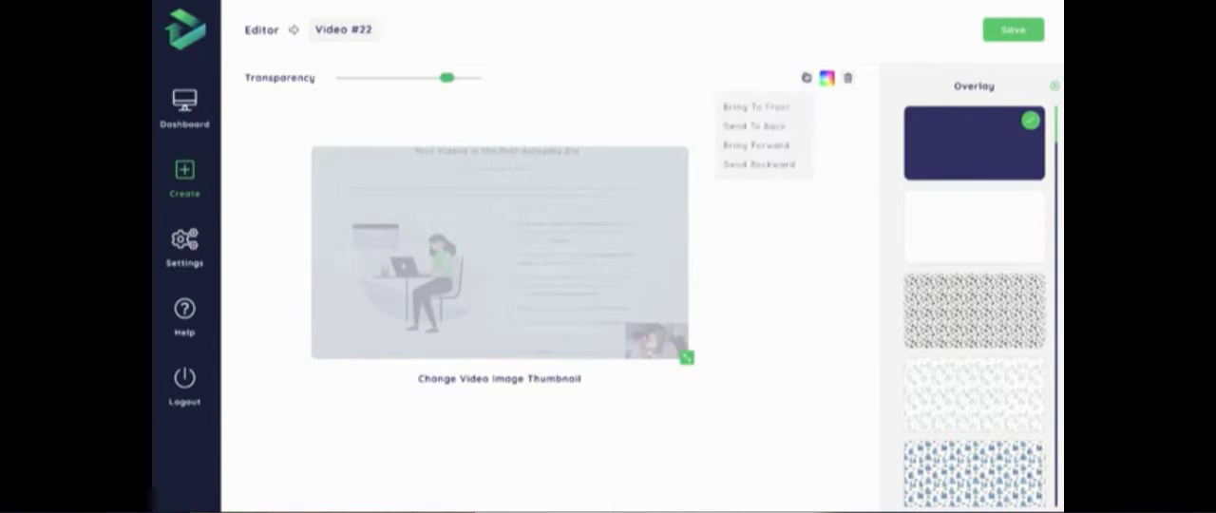
left_click(771, 127)
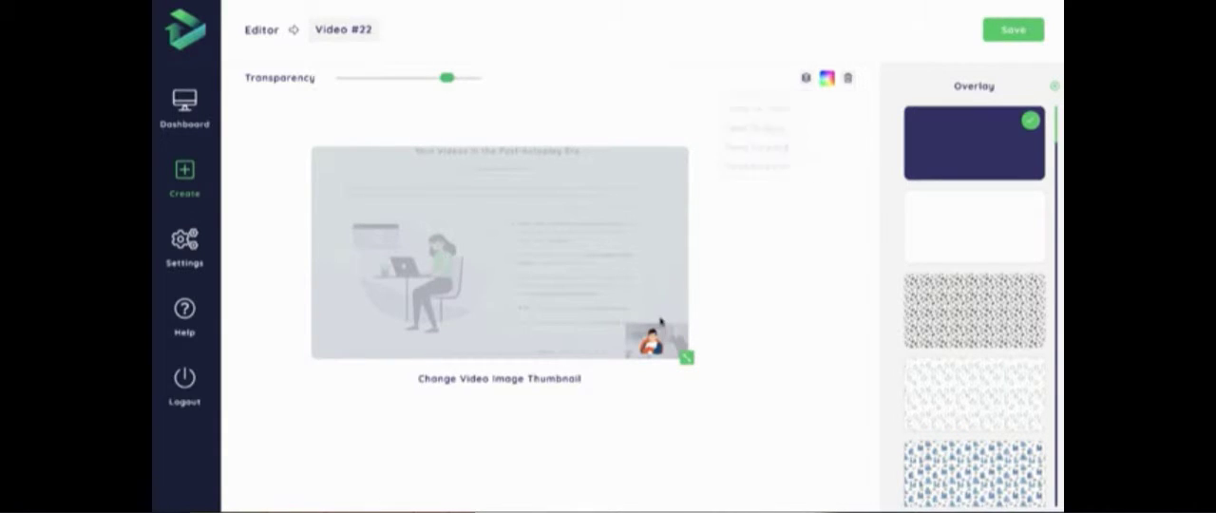
left_click(847, 80)
left_click(1057, 80)
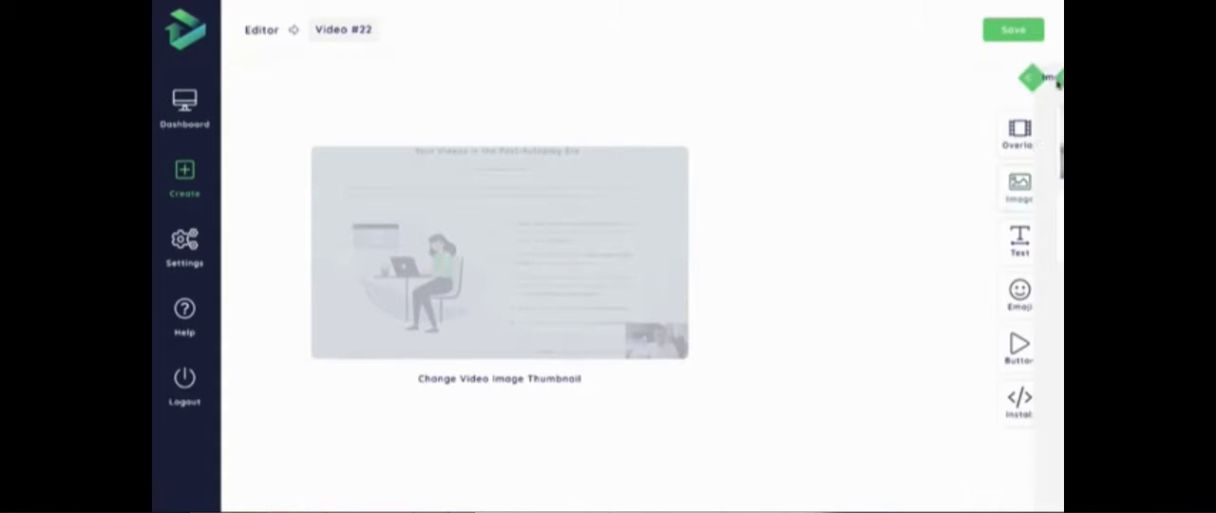
- Insert the GIF of the man in a dark suit and red tie and place it in the thumbnail's upper-right area
left_click(1019, 190)
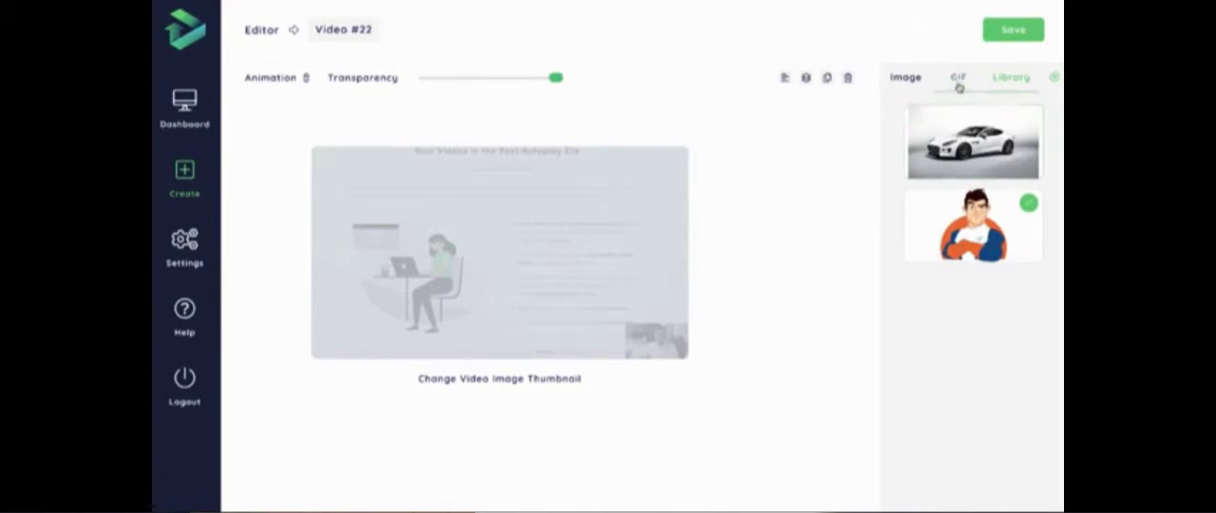
left_click(957, 78)
scroll(974, 285, "down", 3)
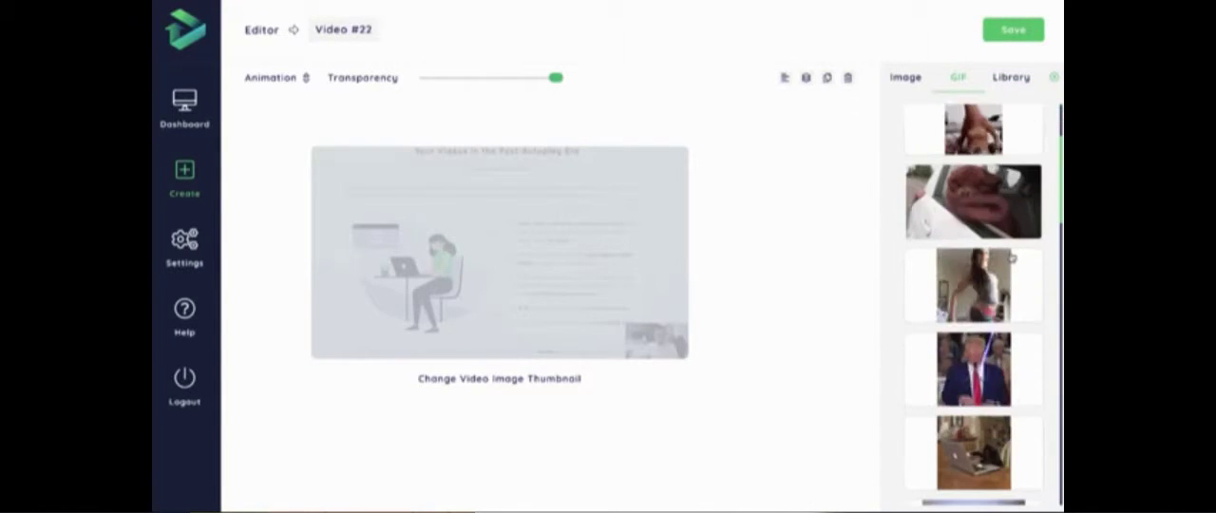
left_click(974, 367)
left_click_drag(519, 242, 682, 220)
- Apply a bounce animation to the GIF and finish editing it
left_click(292, 84)
left_click(285, 133)
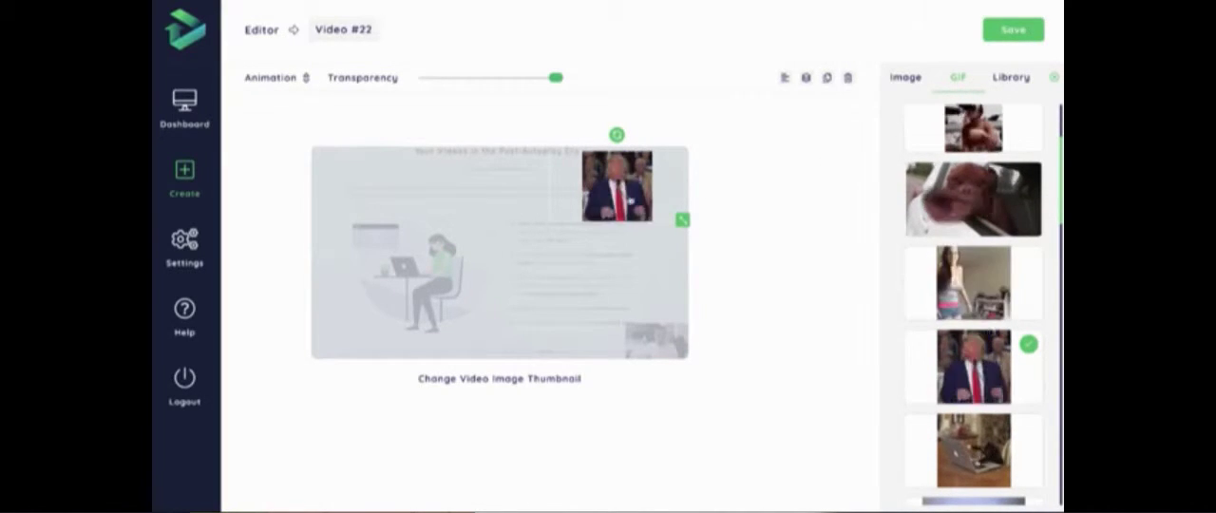
left_click(827, 245)
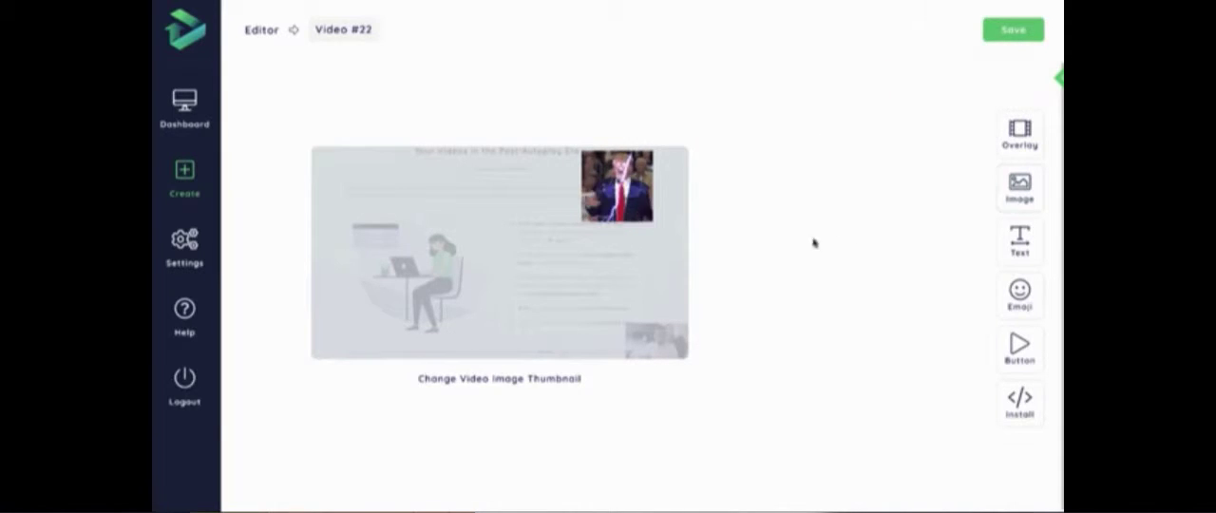
- Add the "Organic Coffee" text preset to the thumbnail and place it slightly below the centre
left_click(1020, 243)
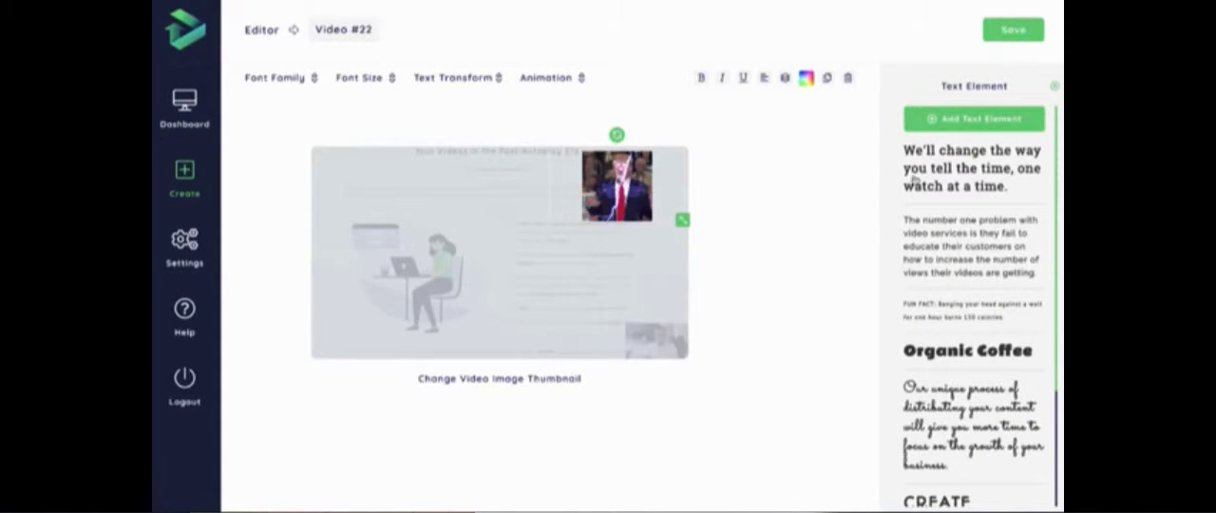
scroll(994, 207, "down", 1)
scroll(992, 135, "down", 5)
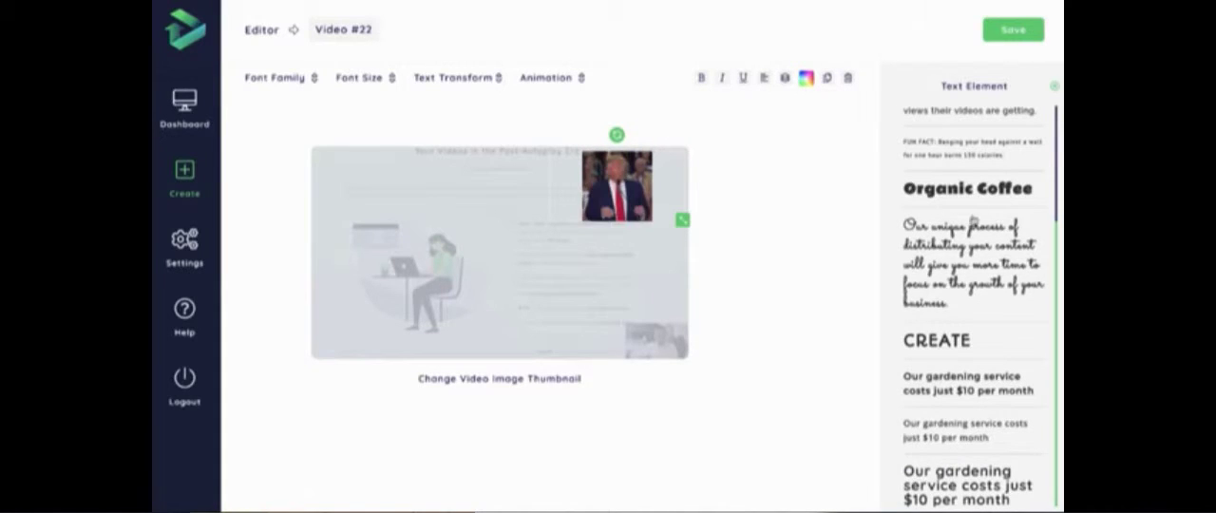
left_click(969, 190)
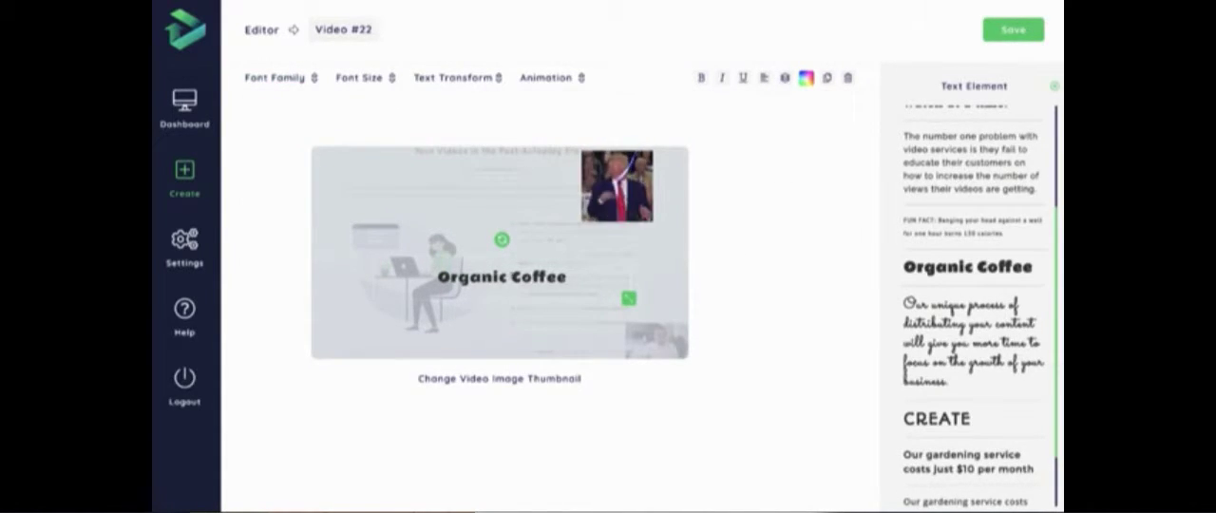
left_click_drag(514, 277, 515, 288)
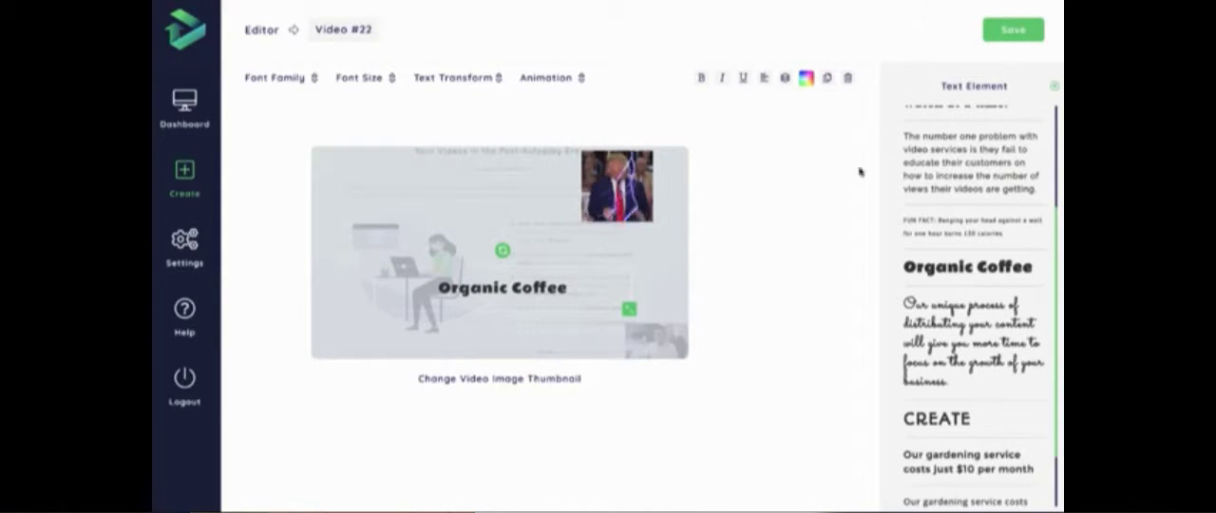
- Change the wording of the "Organic Coffee" text element to "Click Here to Play"
scroll(979, 122, "up", 3)
triple_click(998, 155)
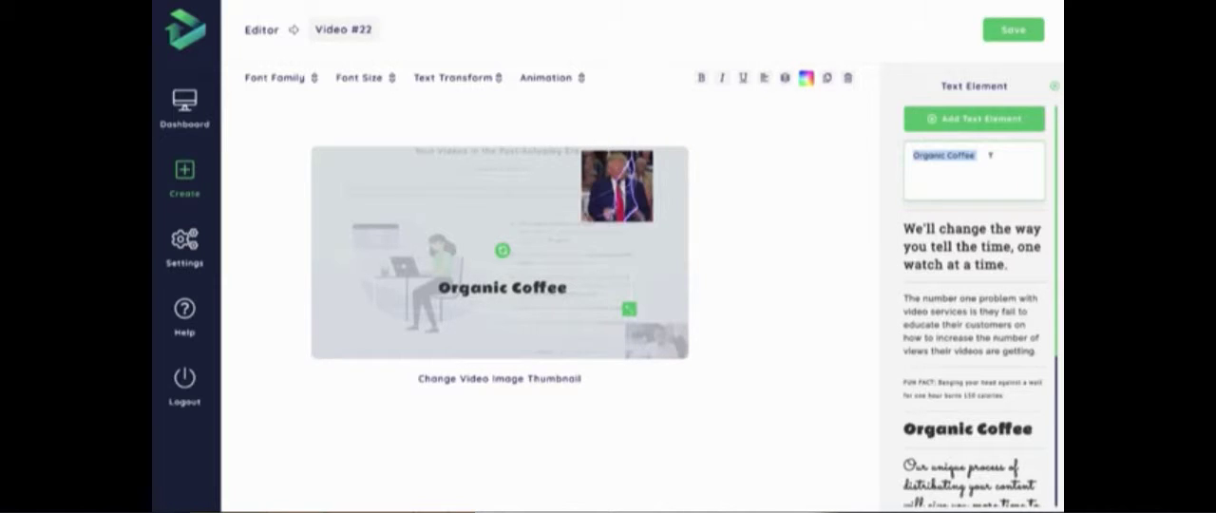
type("Click Here to Unmute")
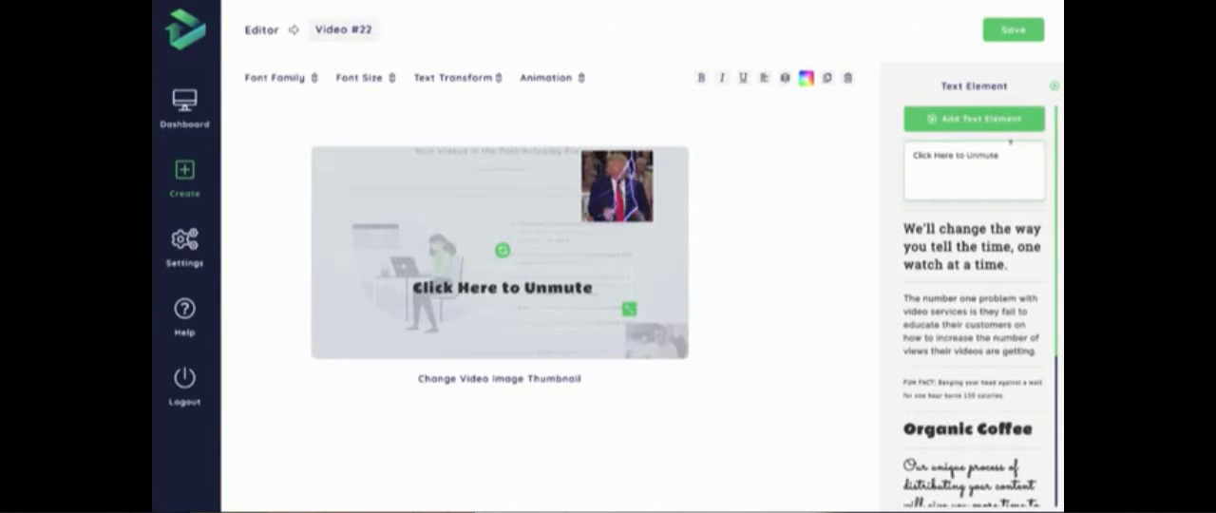
left_click_drag(1011, 154, 978, 152)
type("Play")
- Try the Oswald, Alfa Slab One and Baloo Bhaina fonts on the text and settle on Fredoka One
left_click(302, 78)
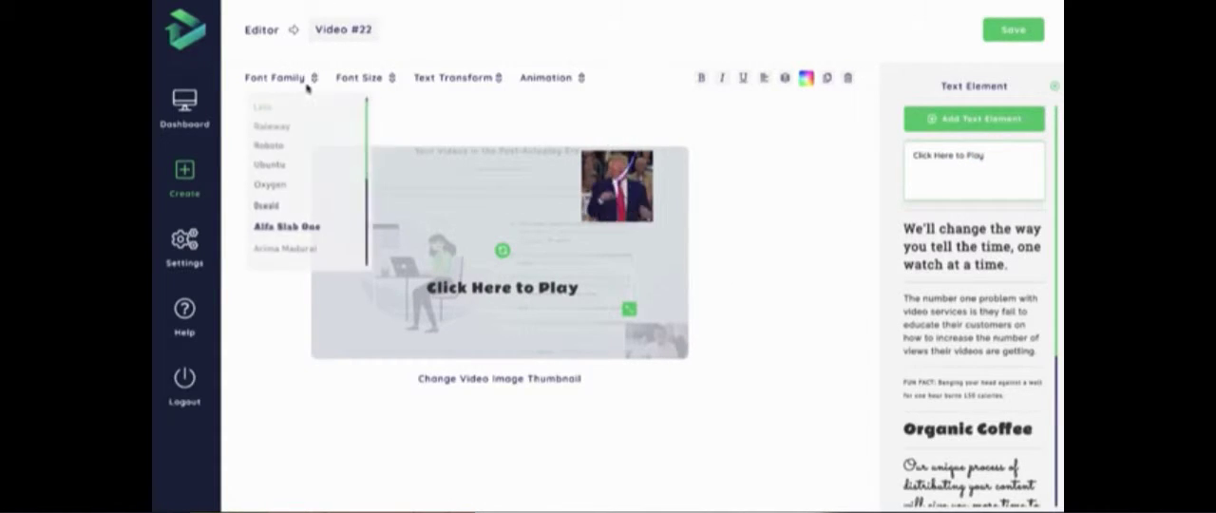
scroll(285, 142, "down", 2)
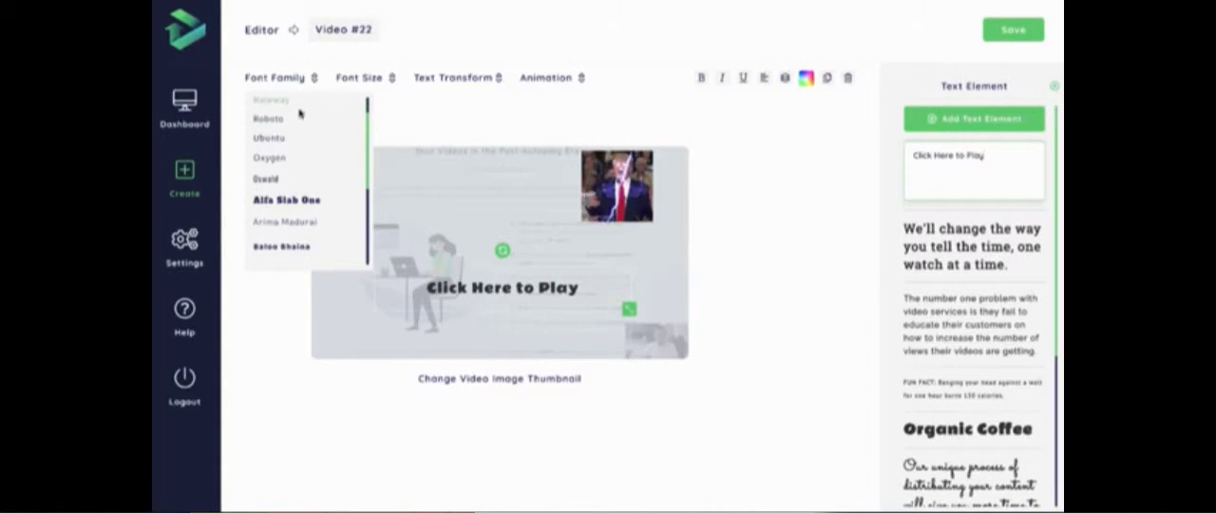
left_click(276, 169)
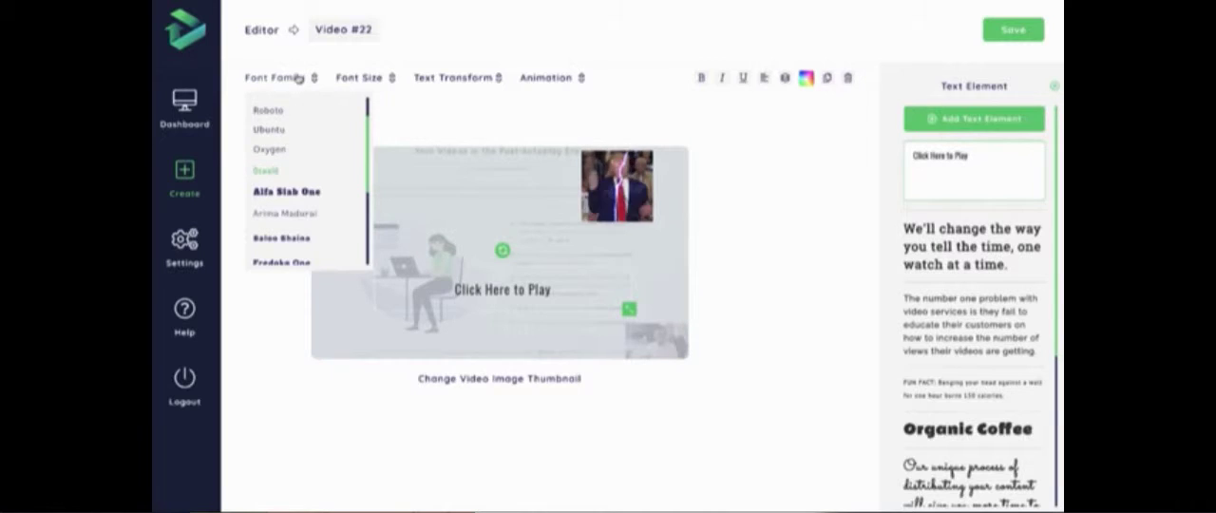
left_click(289, 193)
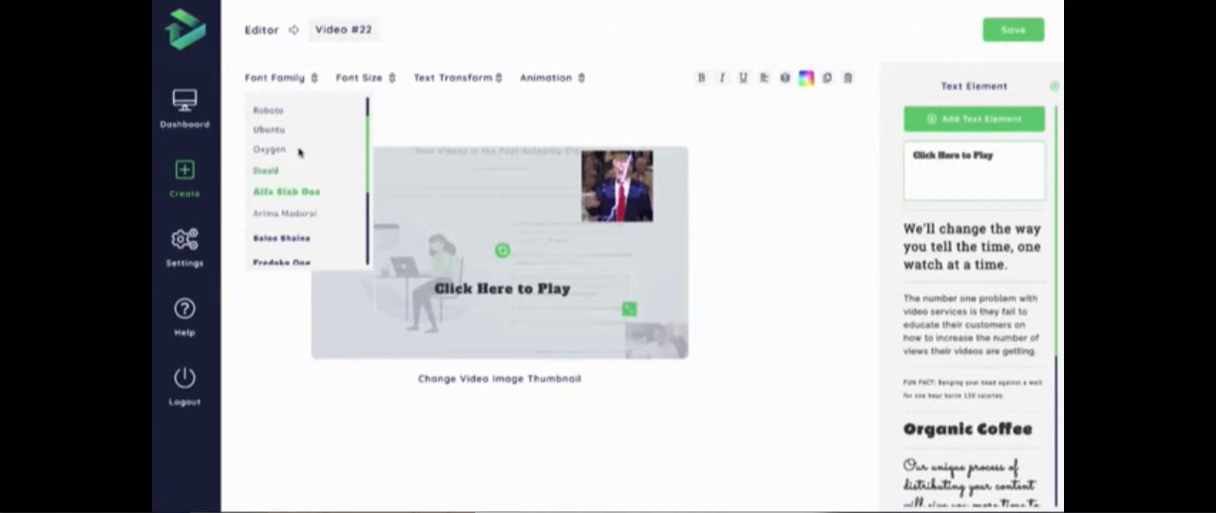
left_click(285, 240)
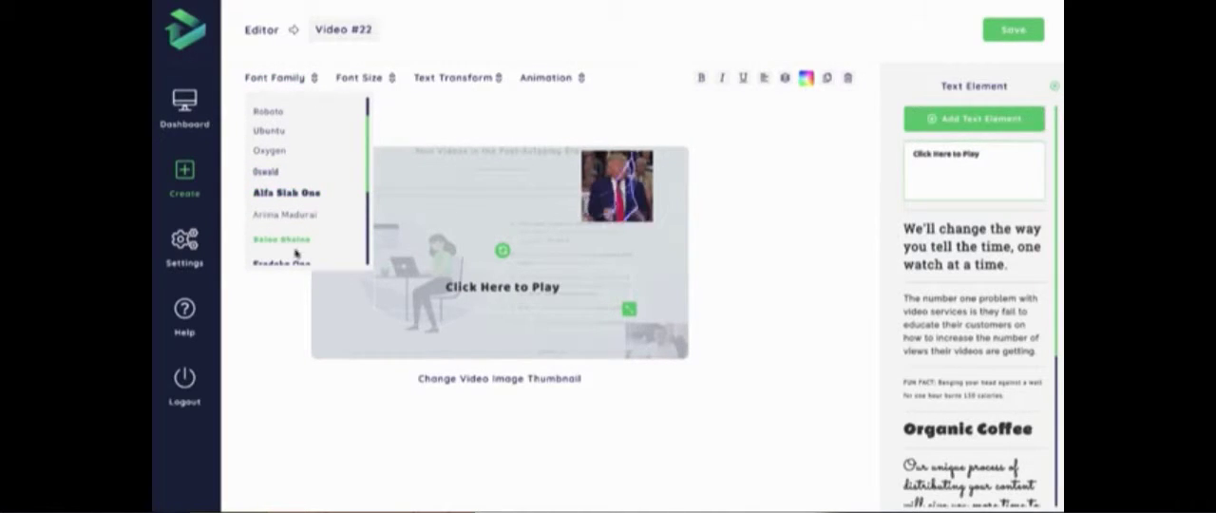
left_click(290, 259)
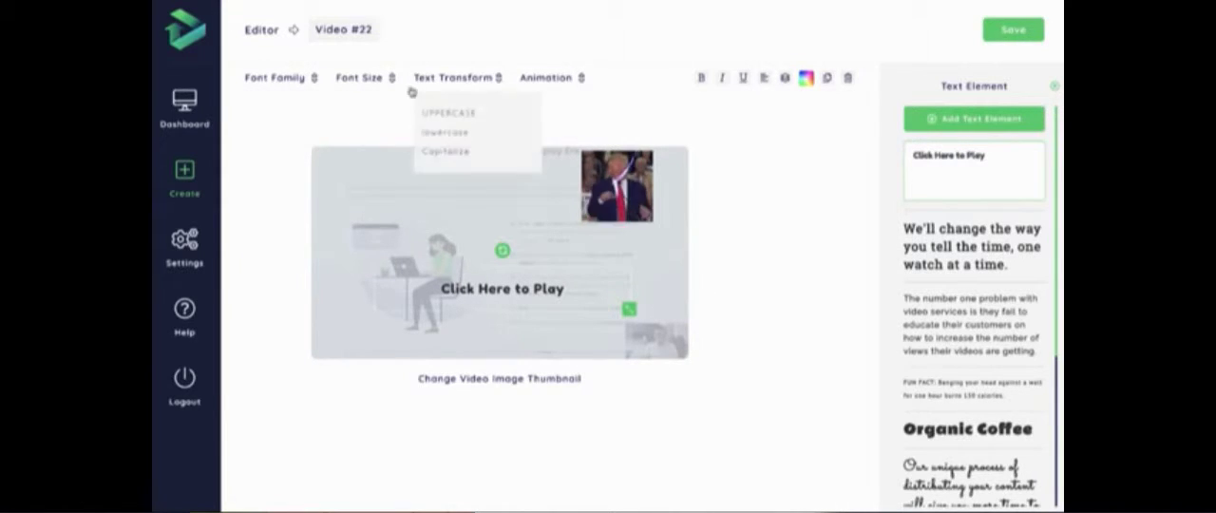
- Set the text's font size to 48px and move it to the lower part of the thumbnail
mouse_move(370, 77)
scroll(386, 229, "down", 3)
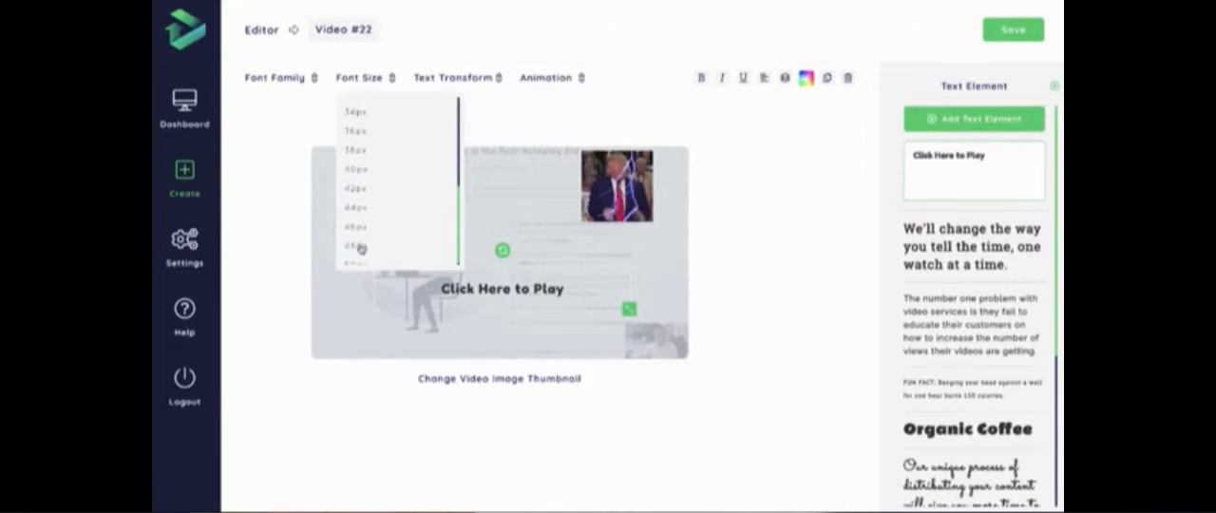
left_click(360, 243)
left_click_drag(501, 311, 507, 323)
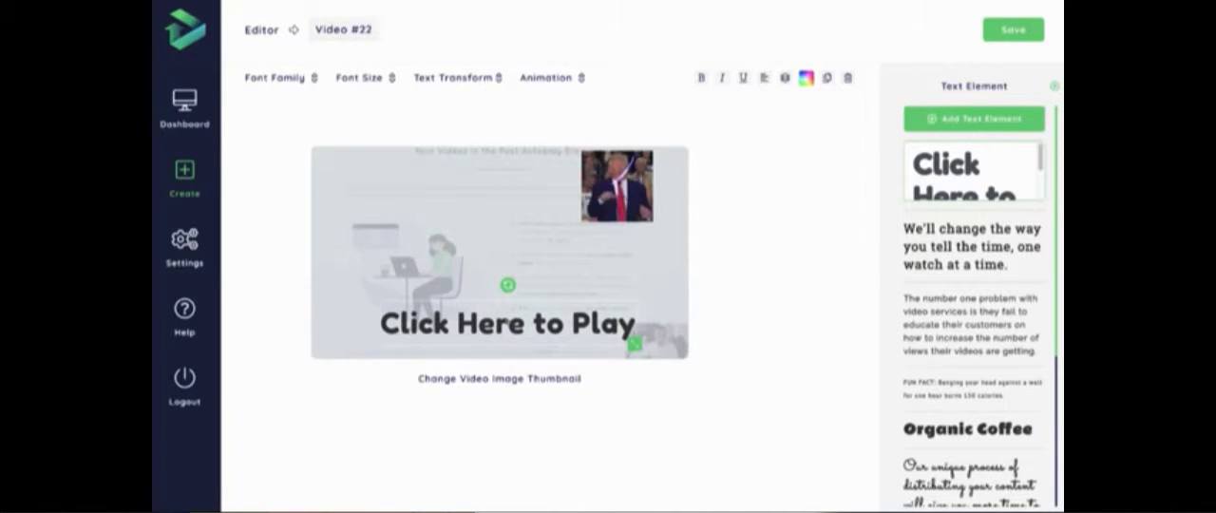
- Try the Pulse and Swing animations on the "Click Here to Play" text
mouse_move(491, 79)
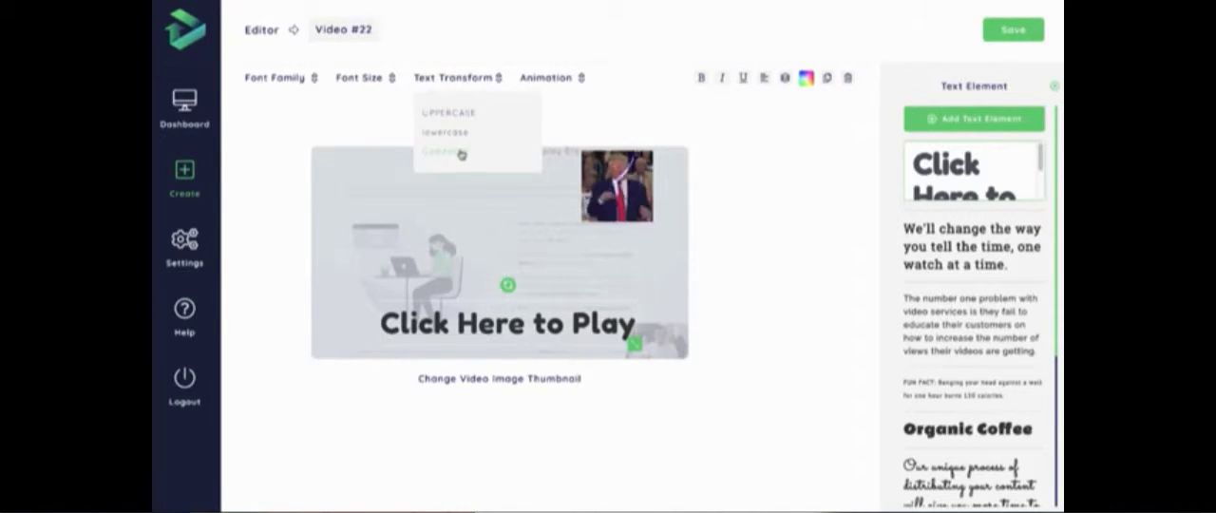
mouse_move(551, 79)
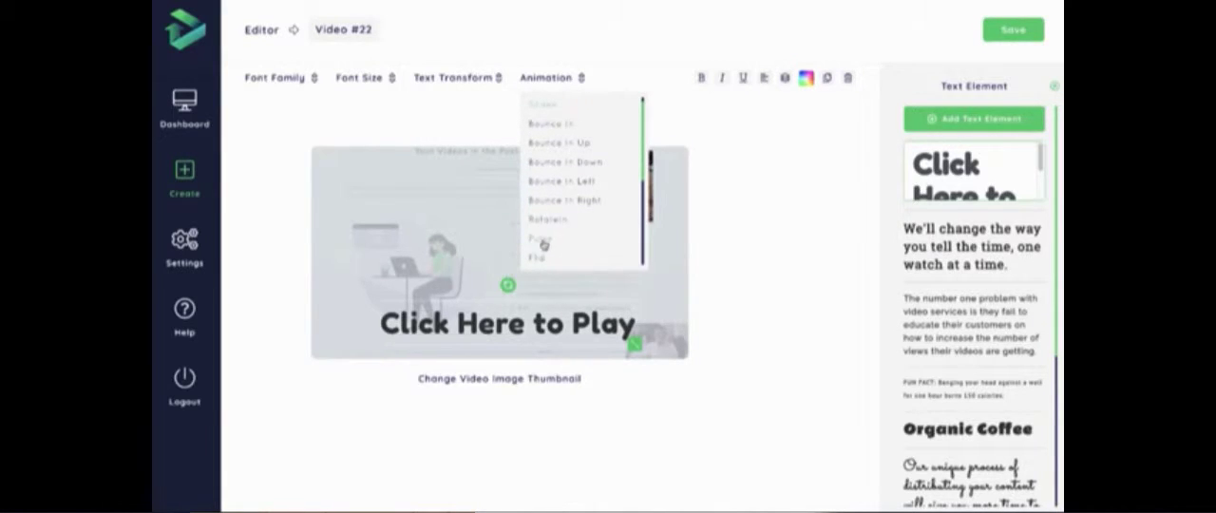
left_click(542, 240)
left_click(555, 80)
scroll(567, 164, "down", 3)
left_click(548, 242)
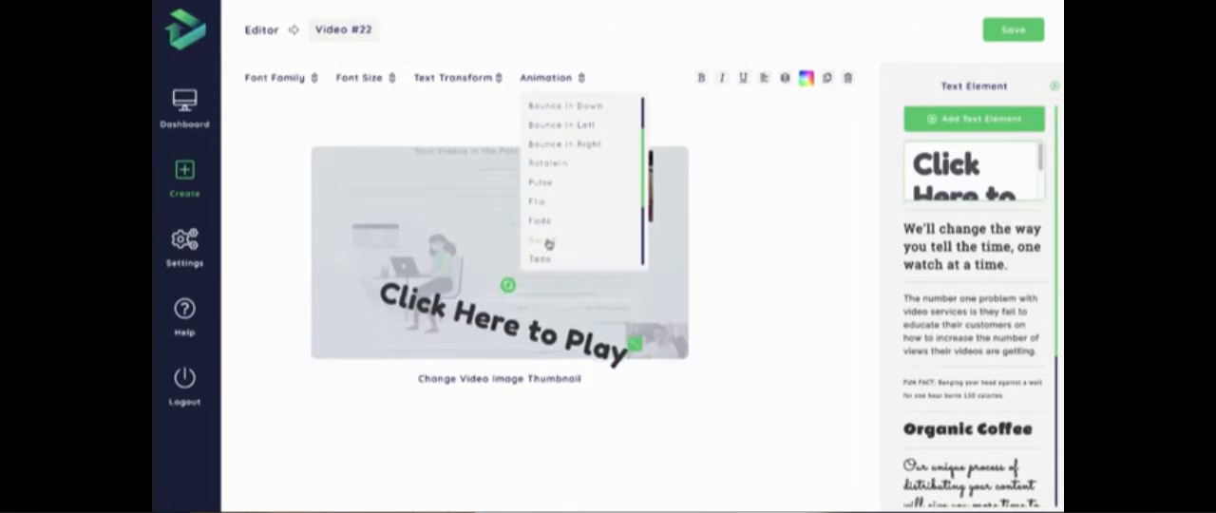
- Try further animations on the text, including Jello, and choose one from earlier in the animation list
scroll(551, 249, "down", 1)
left_click(549, 259)
scroll(554, 254, "down", 1)
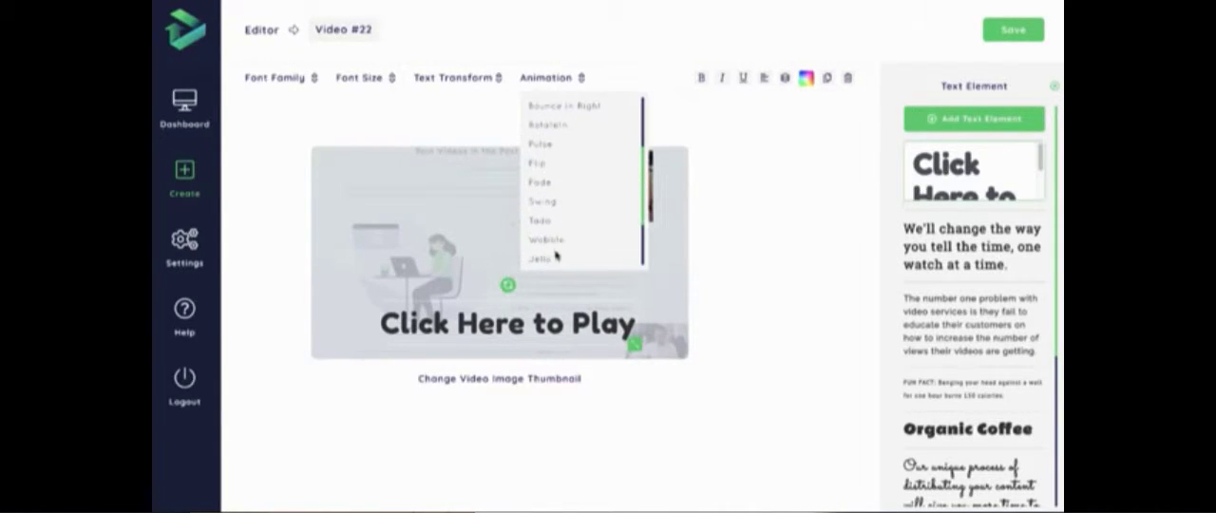
left_click(553, 256)
scroll(552, 257, "down", 1)
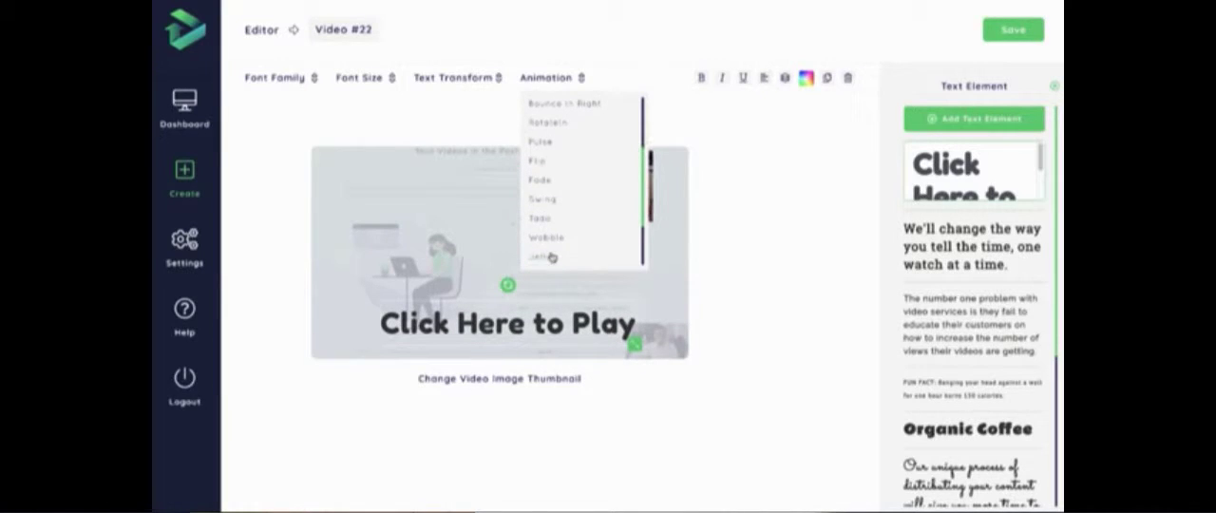
scroll(554, 249, "down", 2)
scroll(547, 199, "up", 2)
left_click(544, 150)
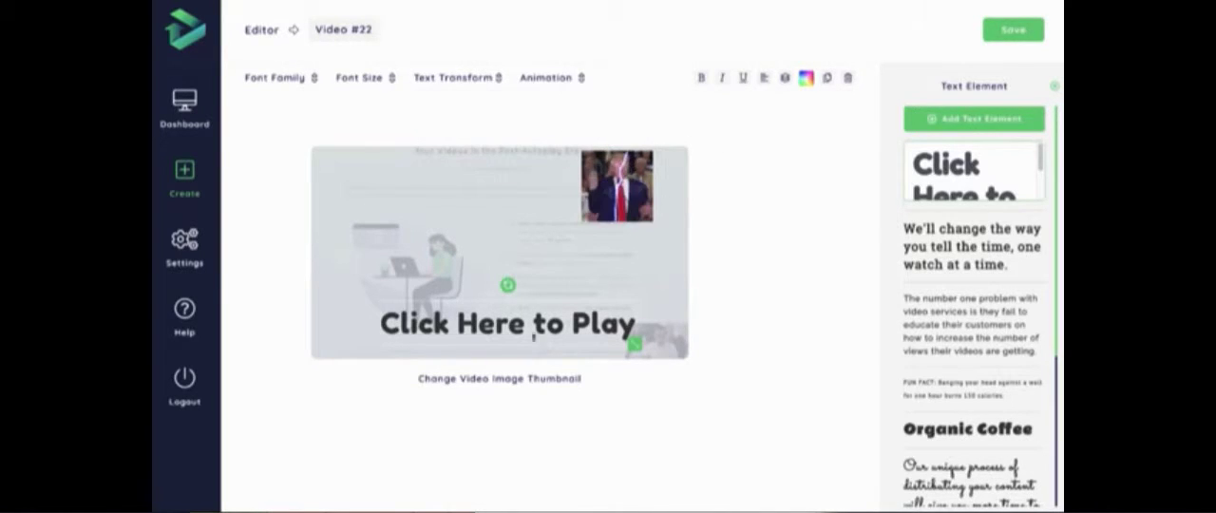
- Close the text settings, reopen them for the "Click Here to Play" element and close them again
left_click(1056, 82)
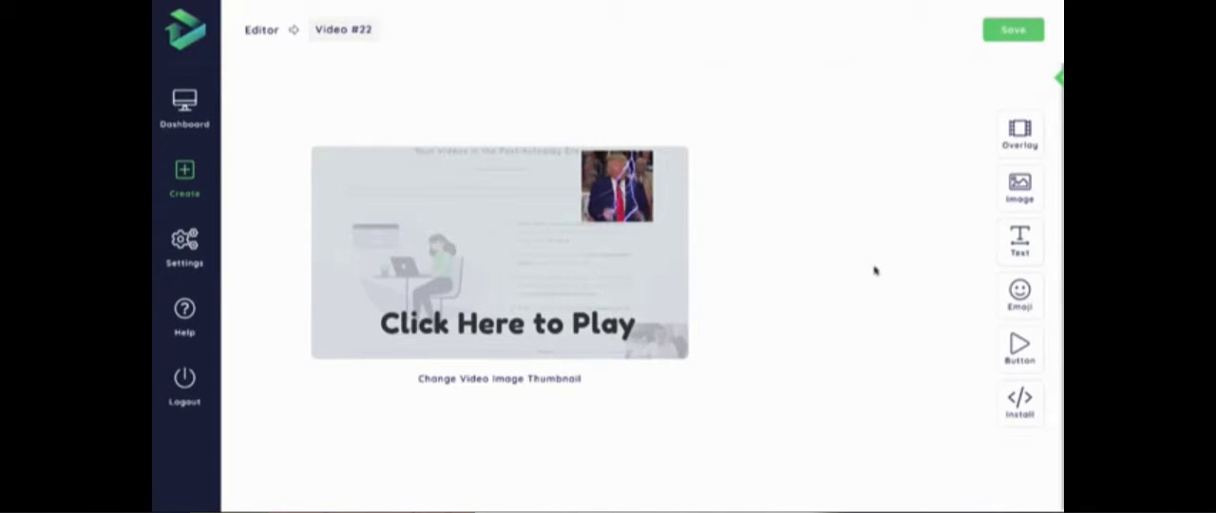
left_click(509, 324)
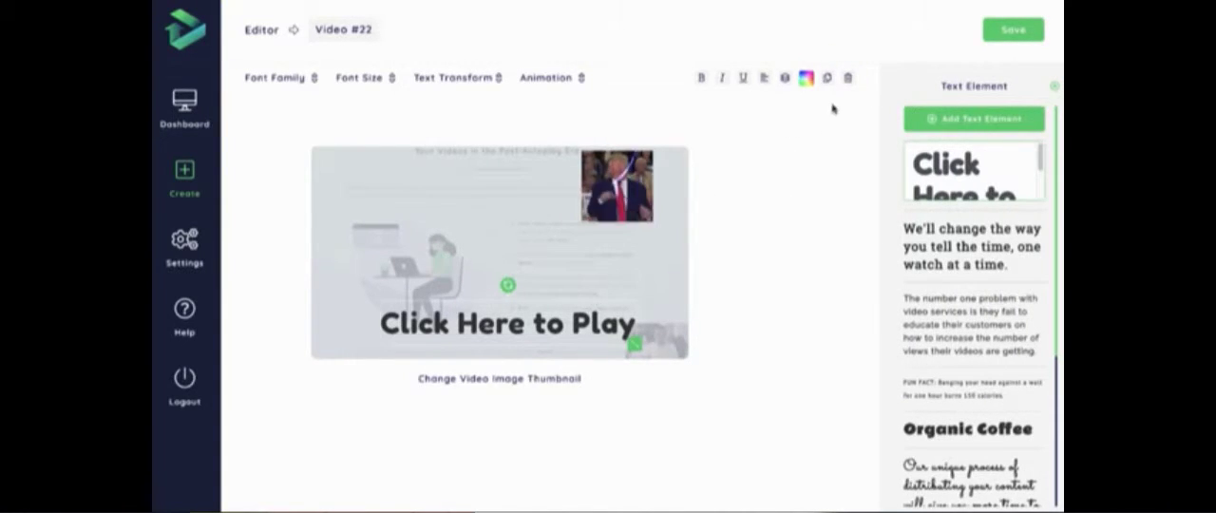
left_click(1054, 86)
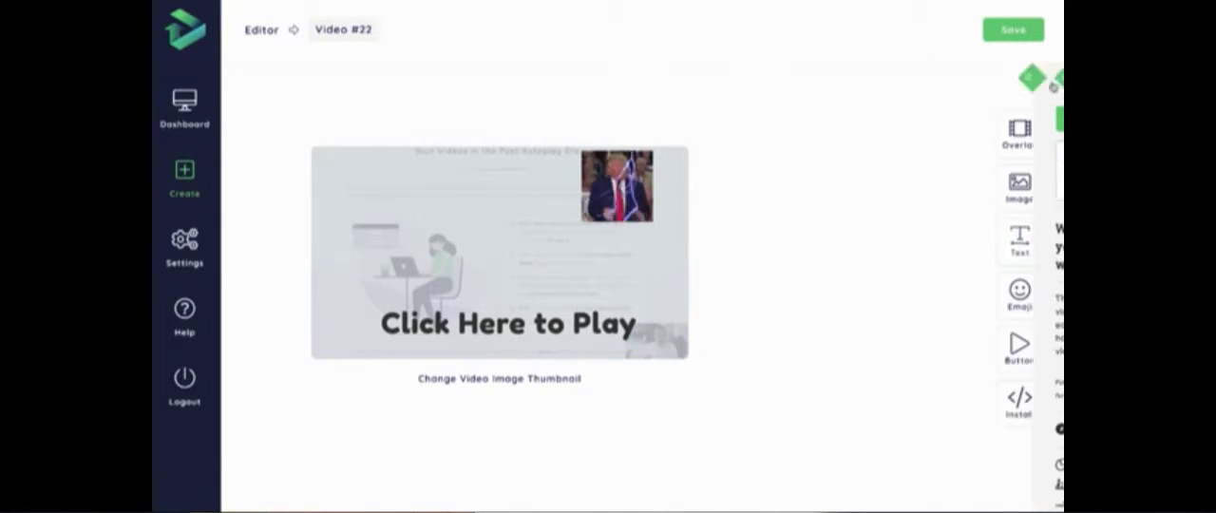
- Browse the emoji categories, insert the toothy grinning face from People & General and place it just after the text
left_click(1023, 289)
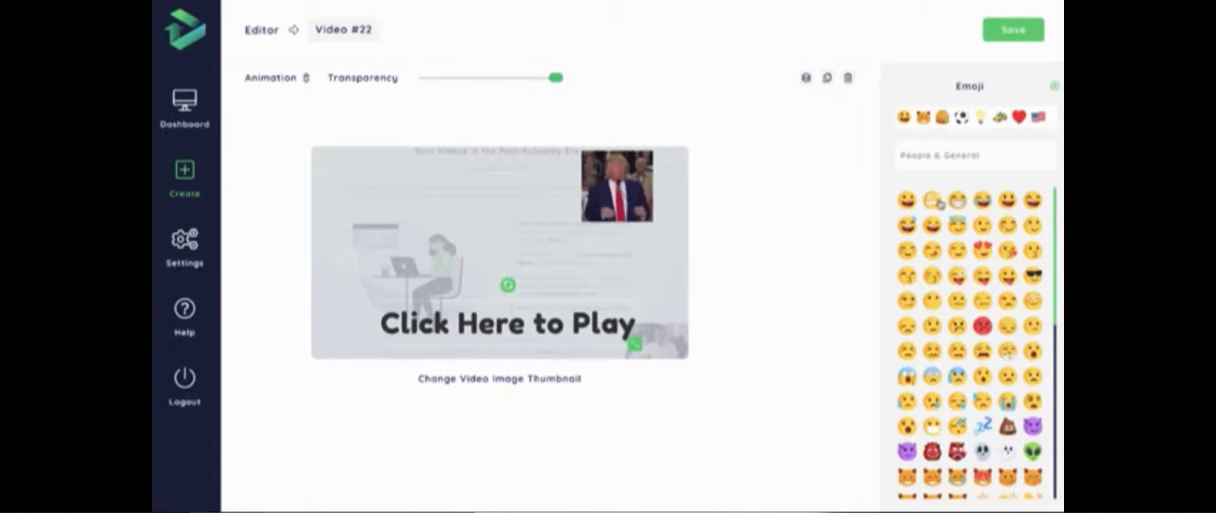
scroll(959, 205, "down", 4)
scroll(979, 205, "up", 4)
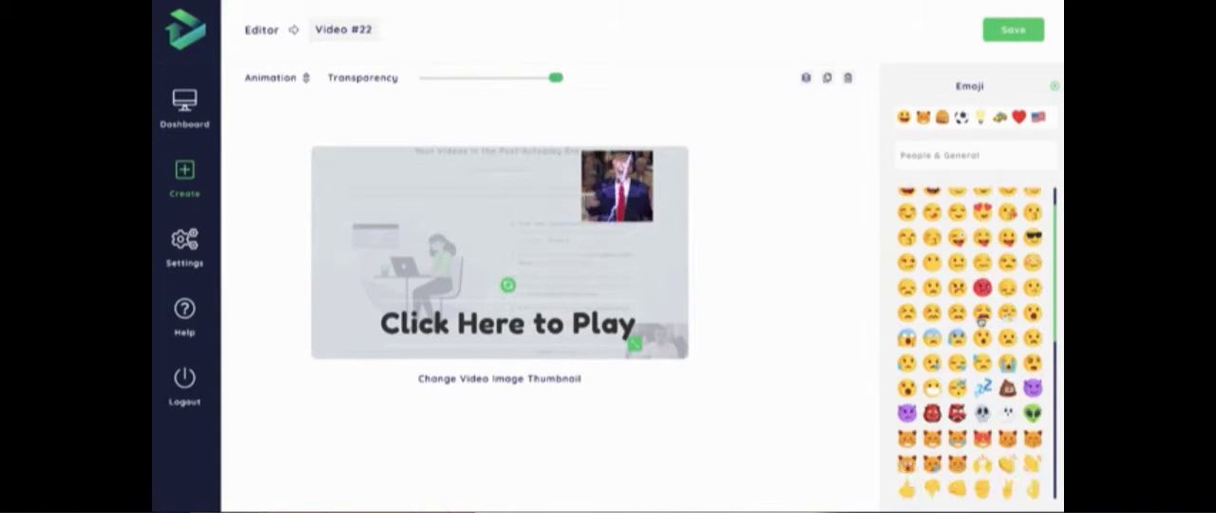
left_click(926, 122)
left_click(943, 121)
left_click(962, 121)
left_click(906, 119)
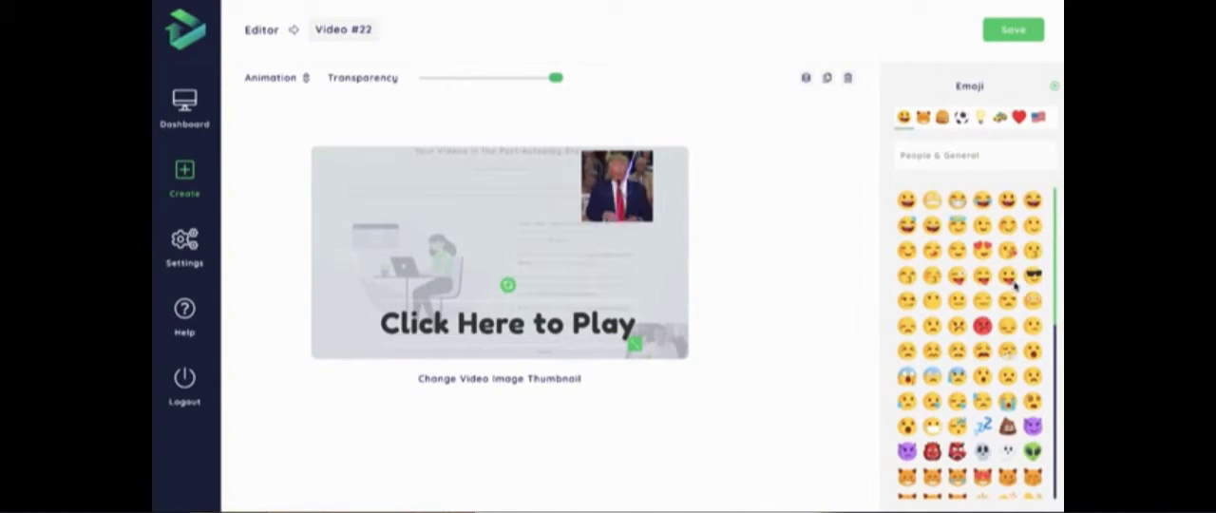
left_click(962, 204)
left_click_drag(501, 250, 665, 331)
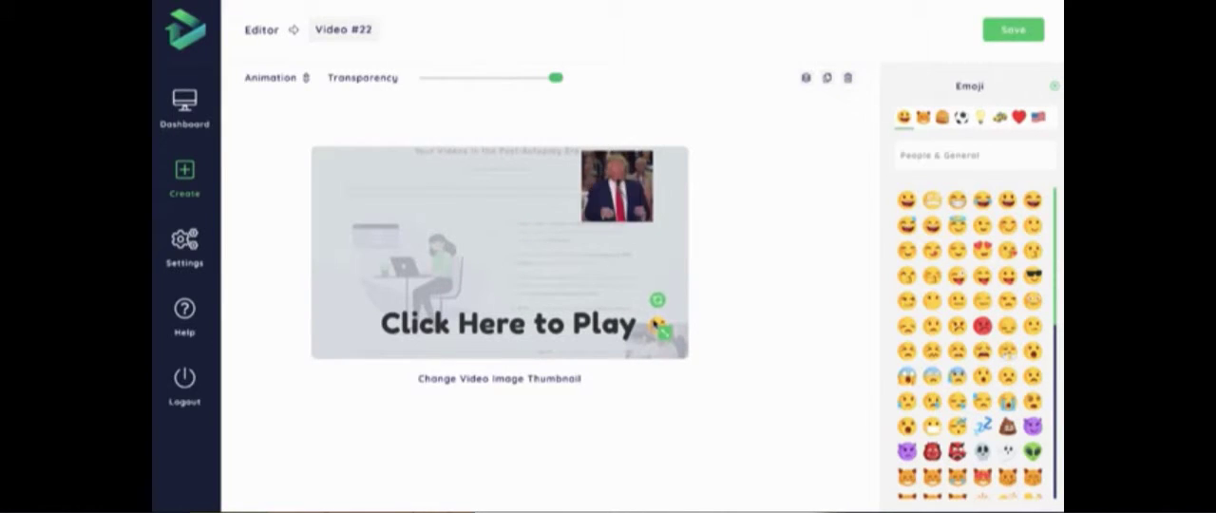
- Apply the Flip animation to the grinning emoji and close the emoji settings
left_click(306, 77)
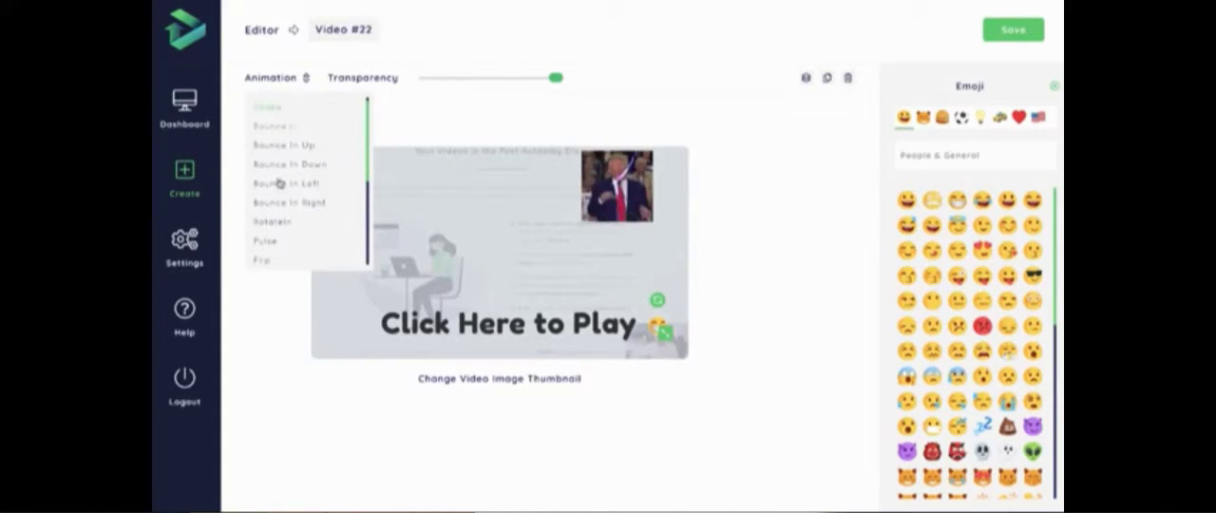
left_click(266, 261)
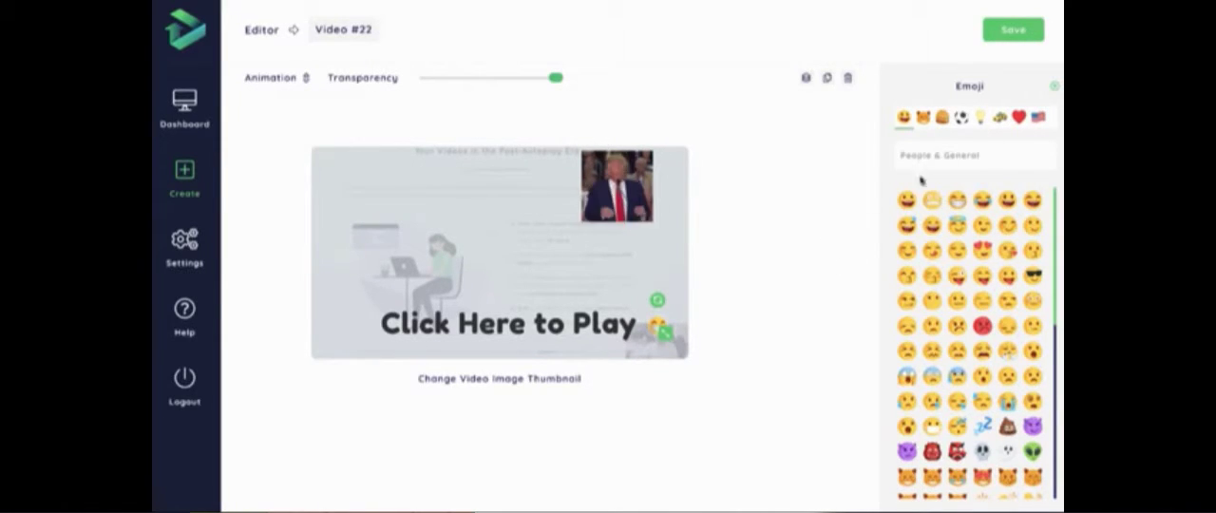
left_click(1055, 86)
- Add the solid triangular play button to the thumbnail
left_click(1019, 350)
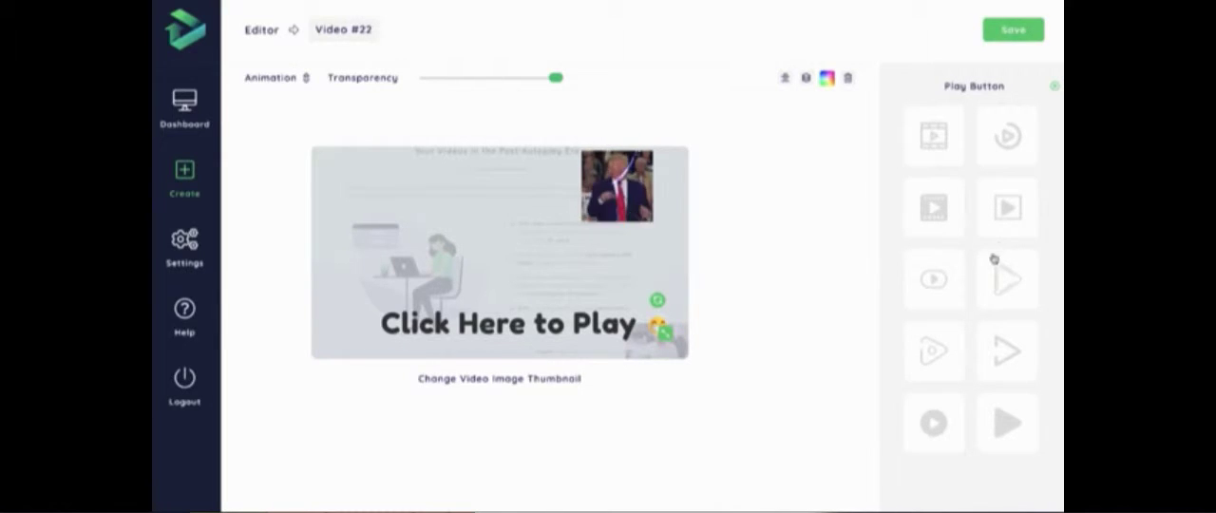
left_click(1006, 426)
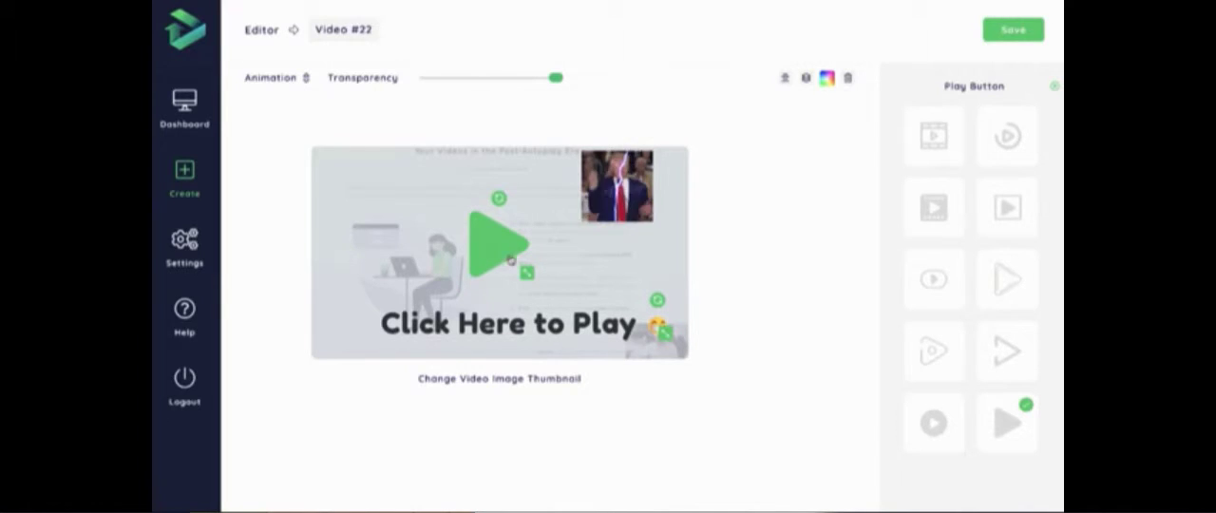
- Recolour the triangular play button blue with the colour #2196f3
left_click(829, 80)
left_click(966, 154)
left_click(828, 179)
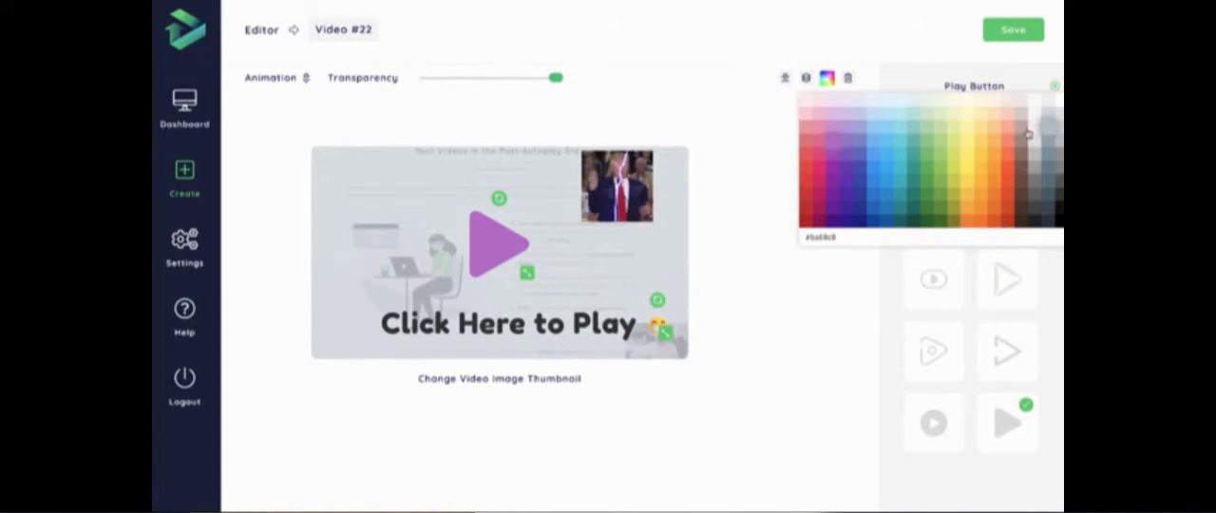
left_click(875, 172)
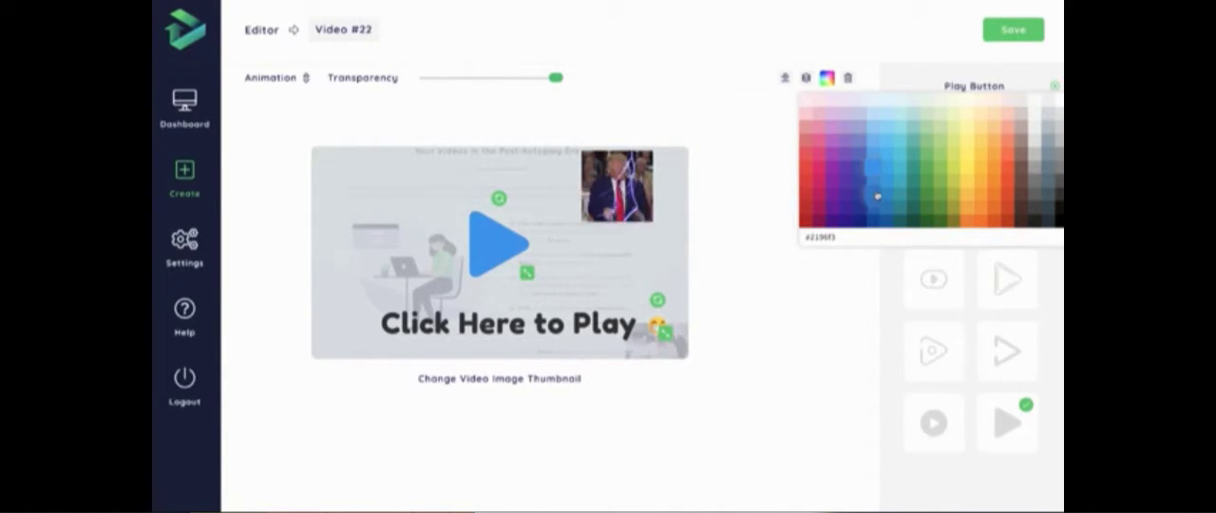
left_click(879, 200)
left_click(871, 184)
left_click(872, 169)
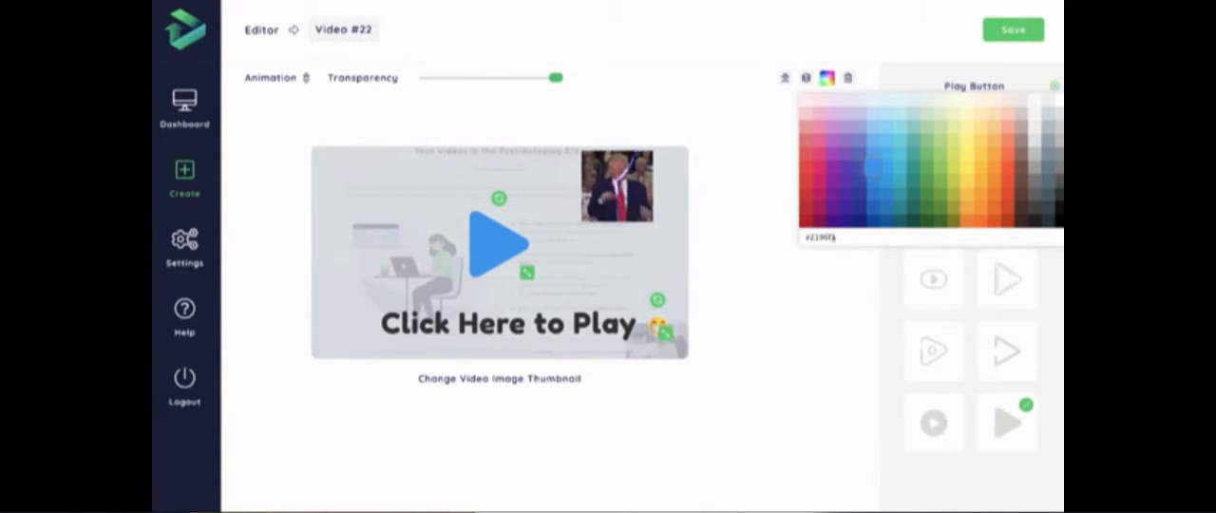
- Recolour the "Click Here to Play" text blue to match the play button
left_click(585, 321)
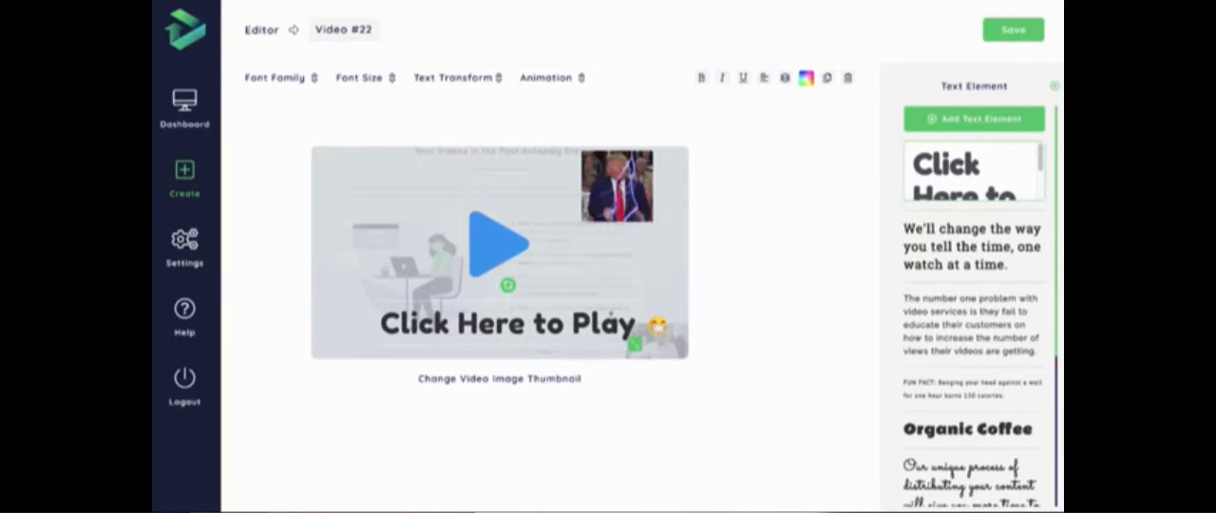
left_click(806, 78)
left_click(884, 180)
- Align the play button to the centre of the thumbnail
left_click(496, 245)
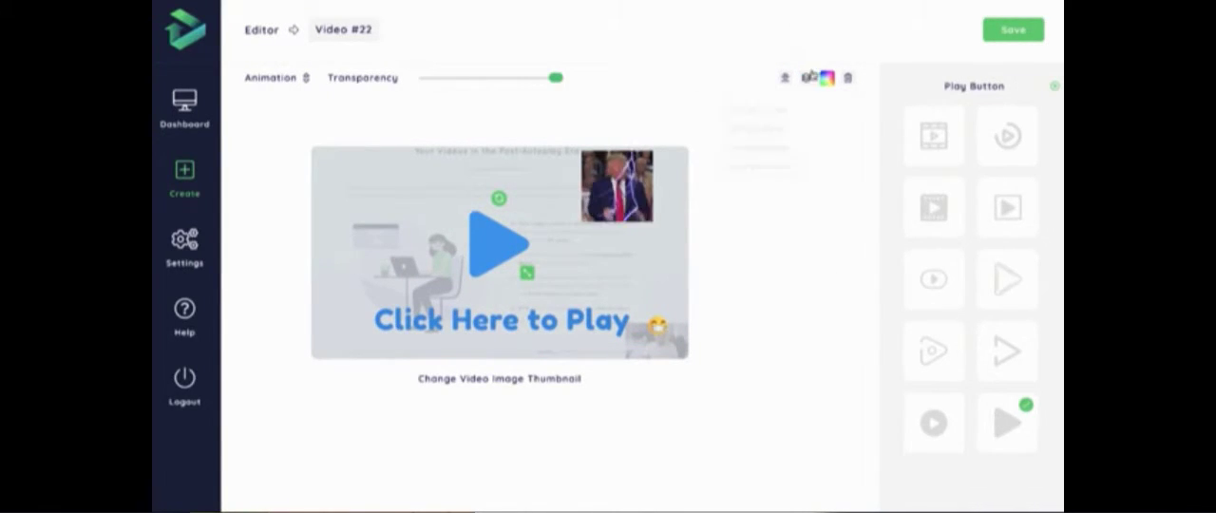
left_click(785, 78)
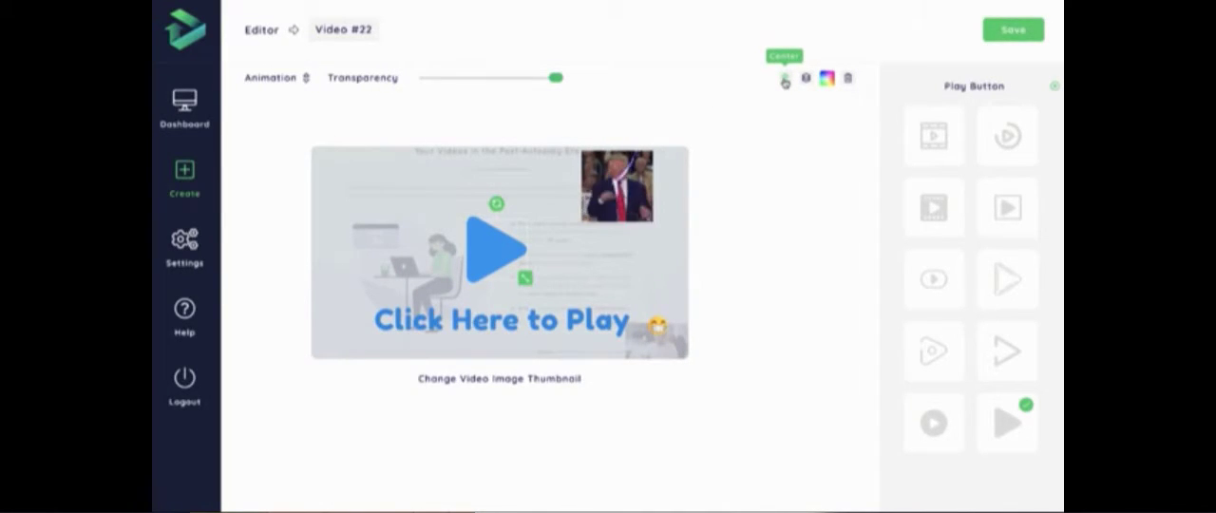
- Shrink the GIF slightly and move it towards the thumbnail's upper-right corner
left_click(618, 198)
left_click_drag(680, 220, 660, 206)
left_click_drag(592, 184, 612, 182)
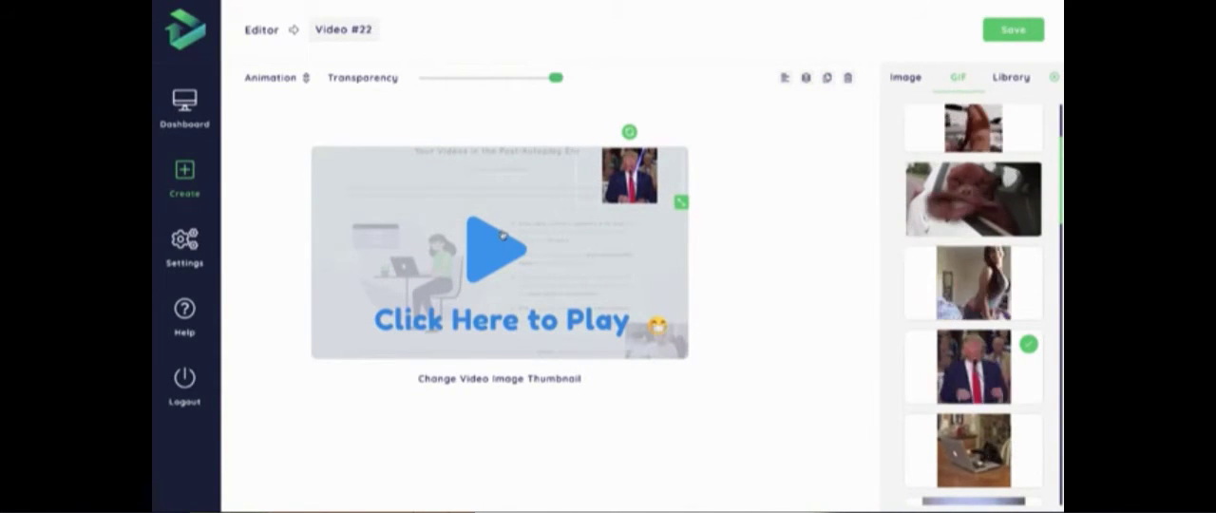
- Reduce the font size of "Click Here to Play", shift it slightly left and place the grinning emoji directly beside it
left_click(530, 287)
left_click(375, 78)
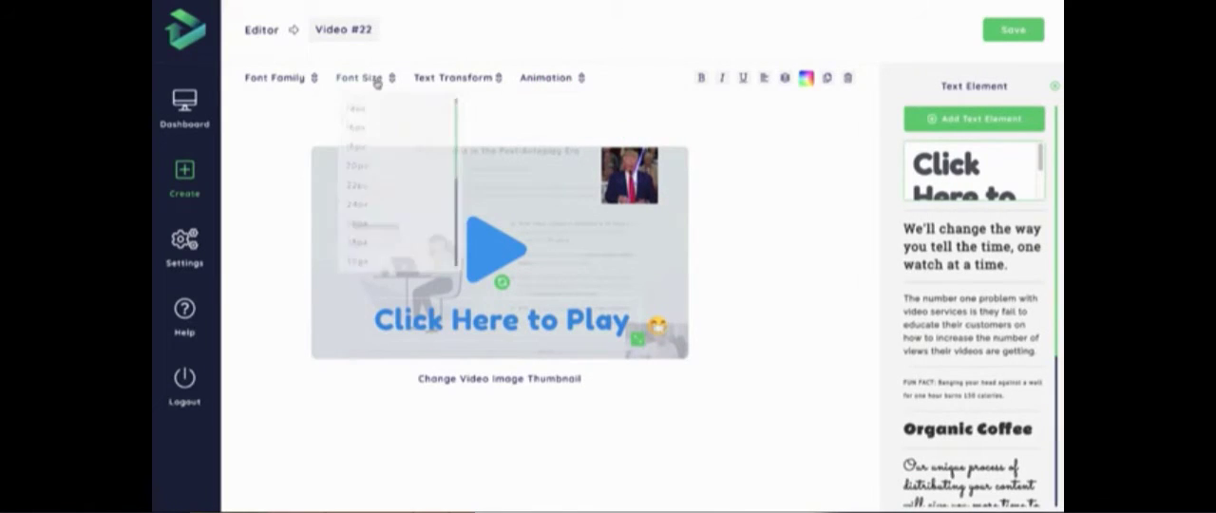
left_click(354, 261)
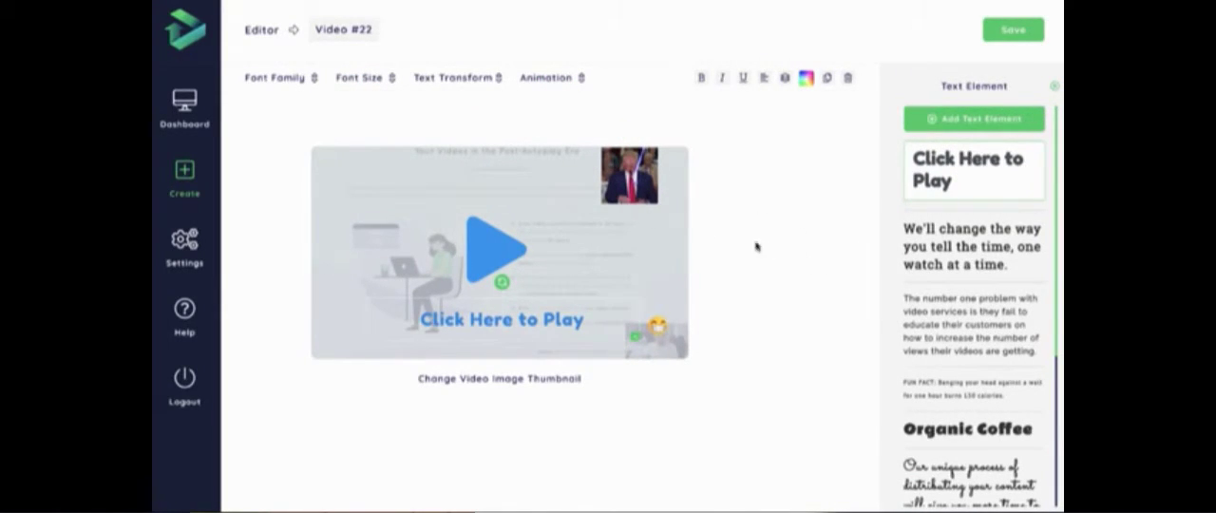
left_click_drag(526, 319, 519, 319)
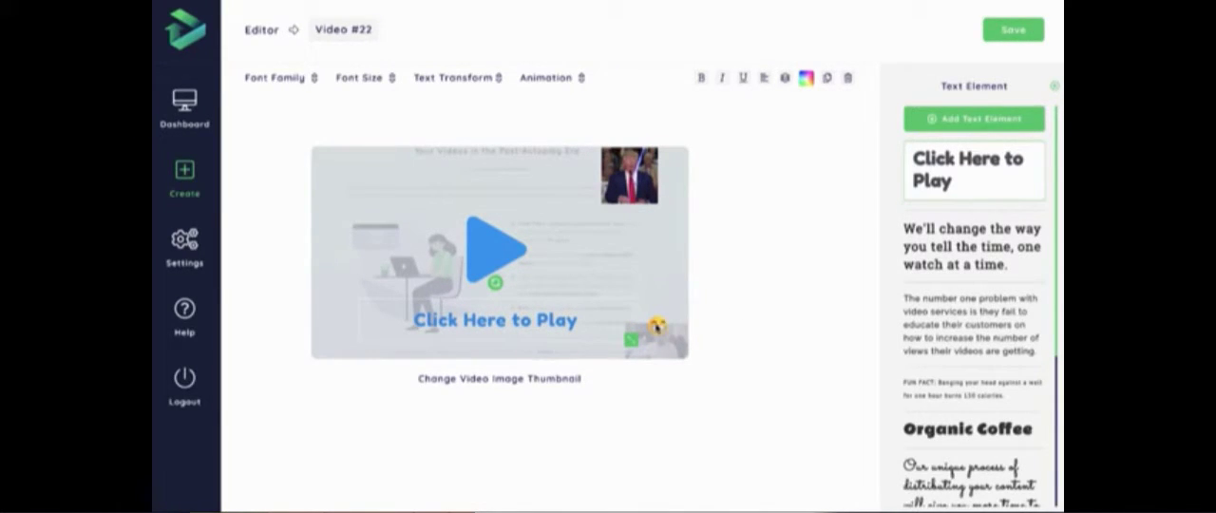
left_click(649, 325)
left_click_drag(649, 326, 601, 323)
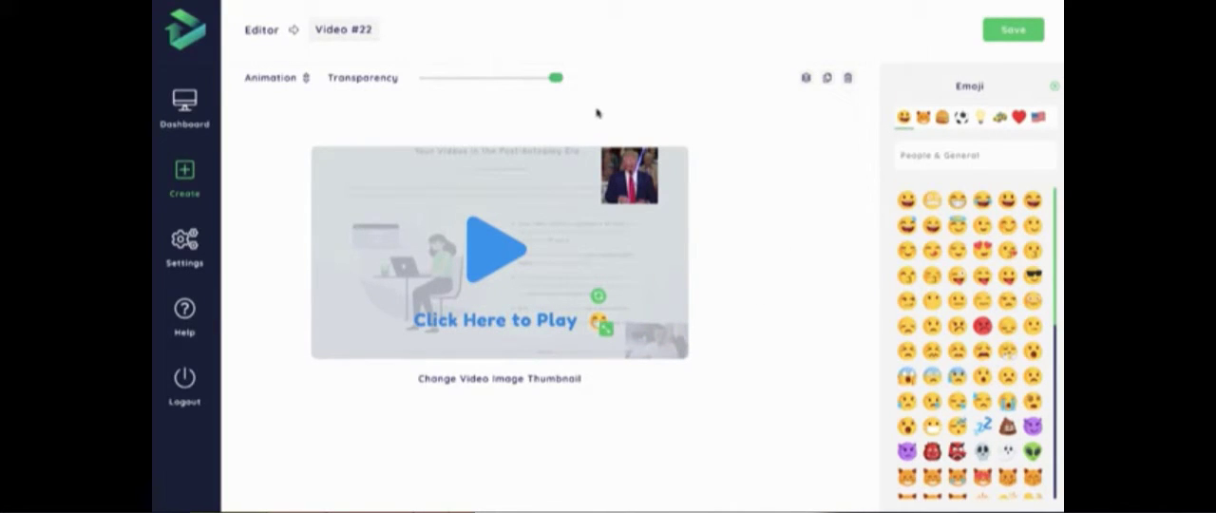
- Apply the Swing animation to the play button
left_click(614, 282)
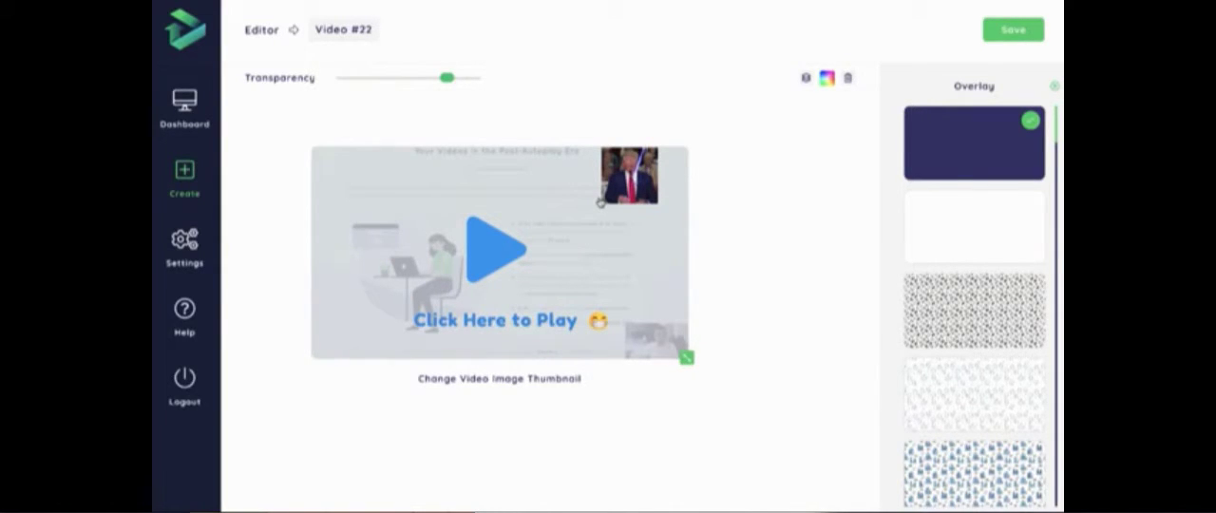
left_click(507, 251)
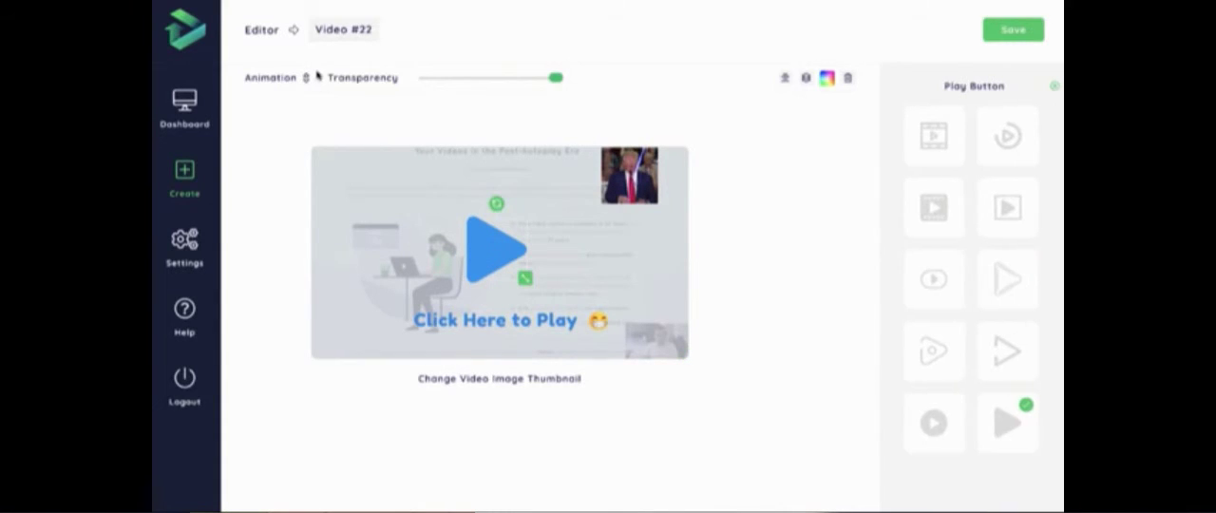
left_click(302, 78)
scroll(301, 204, "down", 3)
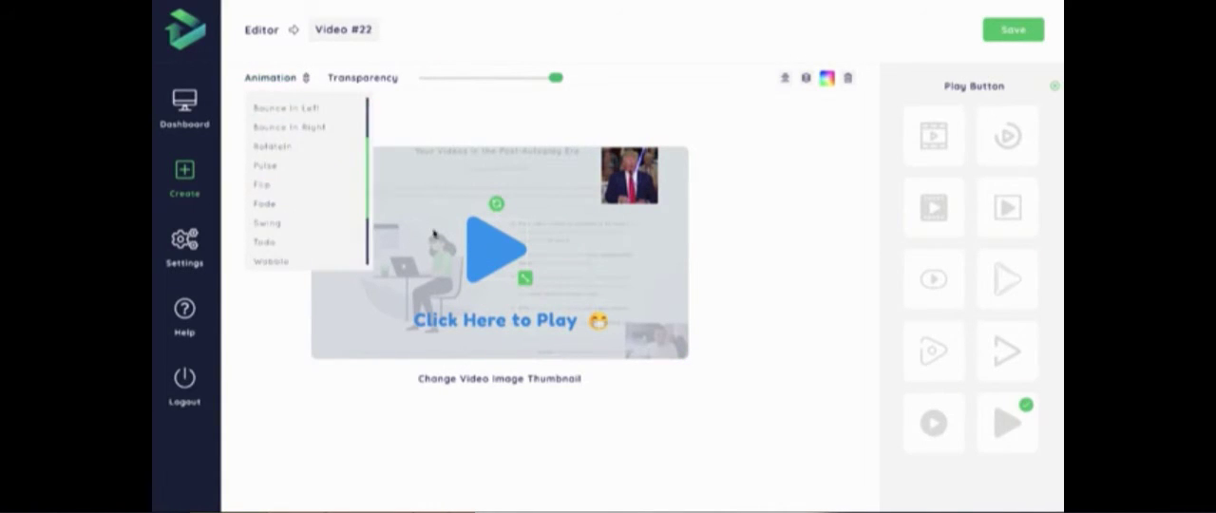
left_click(268, 228)
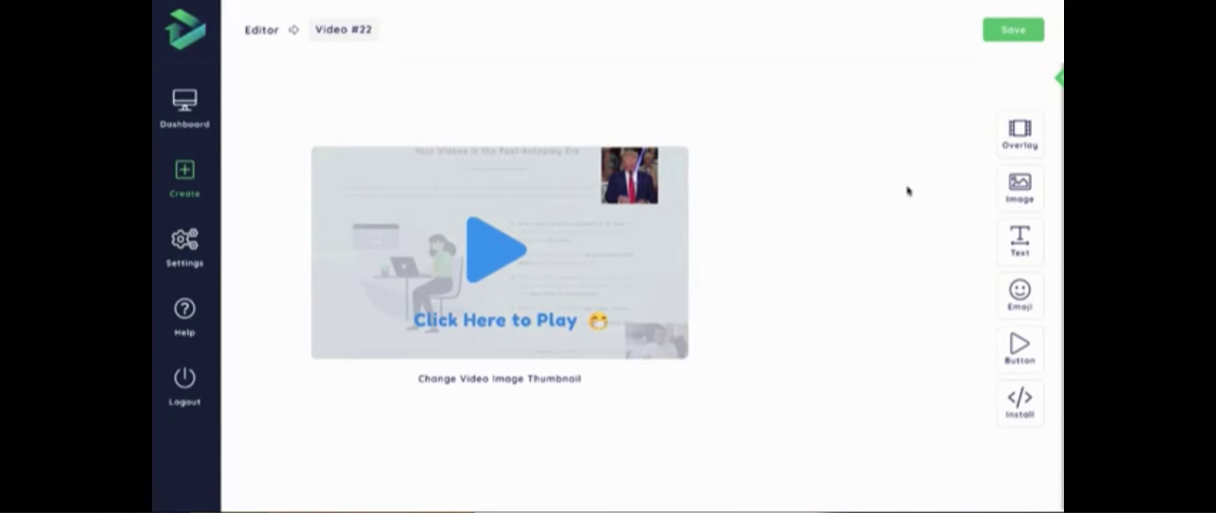
- Save the thumbnail settings and save the video name unchanged as Video #22
left_click(1013, 32)
left_click(356, 29)
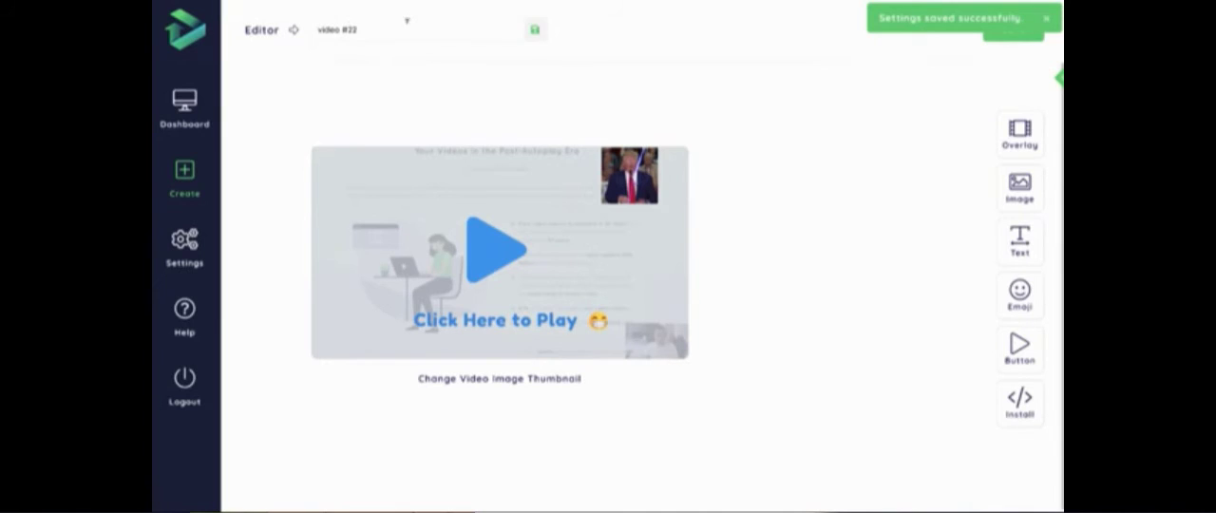
left_click(637, 25)
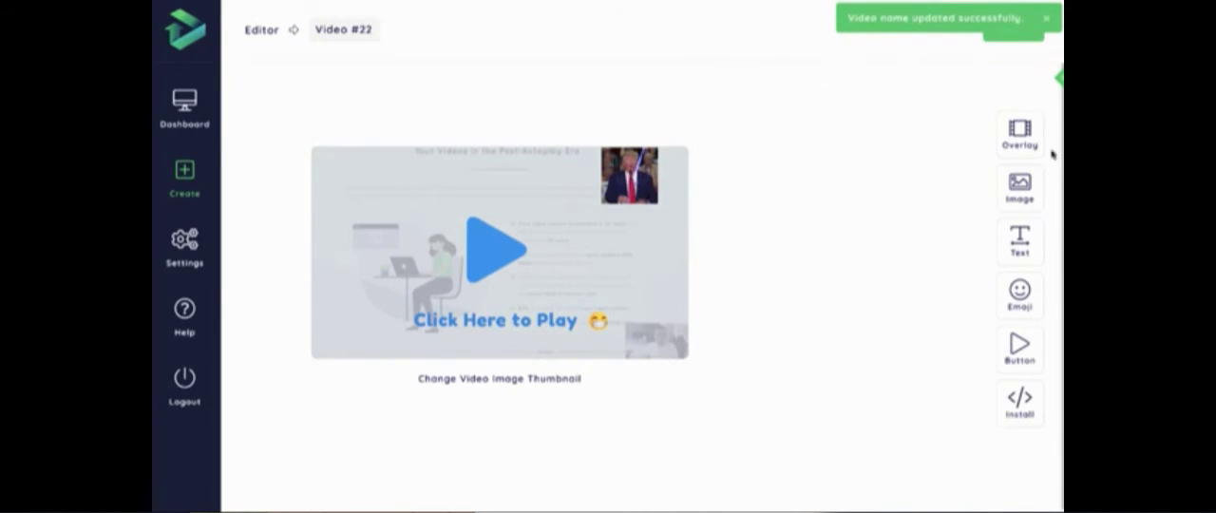
- Open the install code and highlight the embed script and the closing </body> tag in the placement note
left_click(1021, 413)
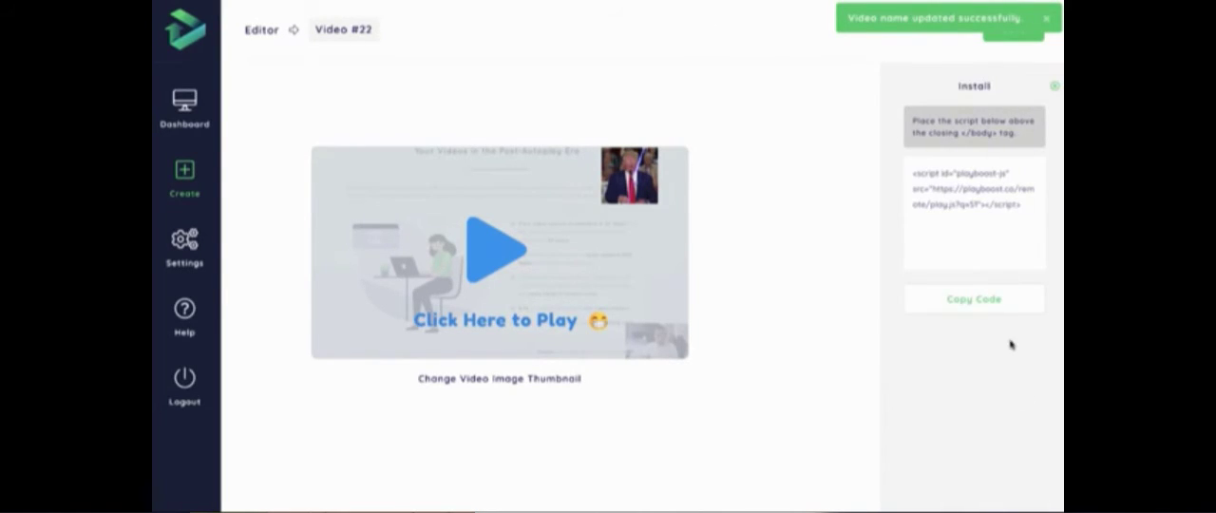
left_click_drag(1026, 202, 913, 172)
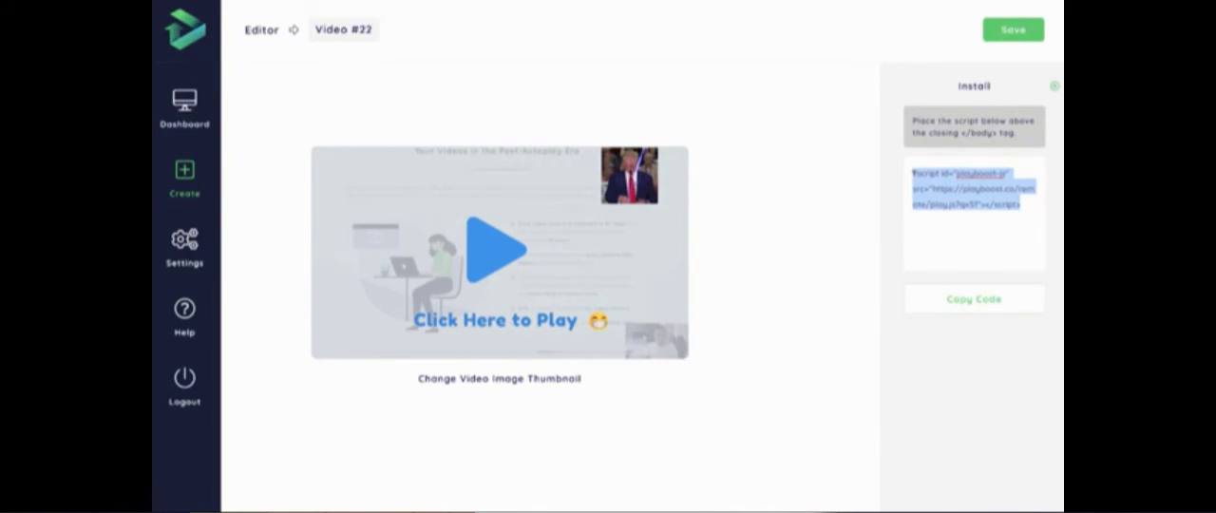
left_click_drag(962, 134, 994, 133)
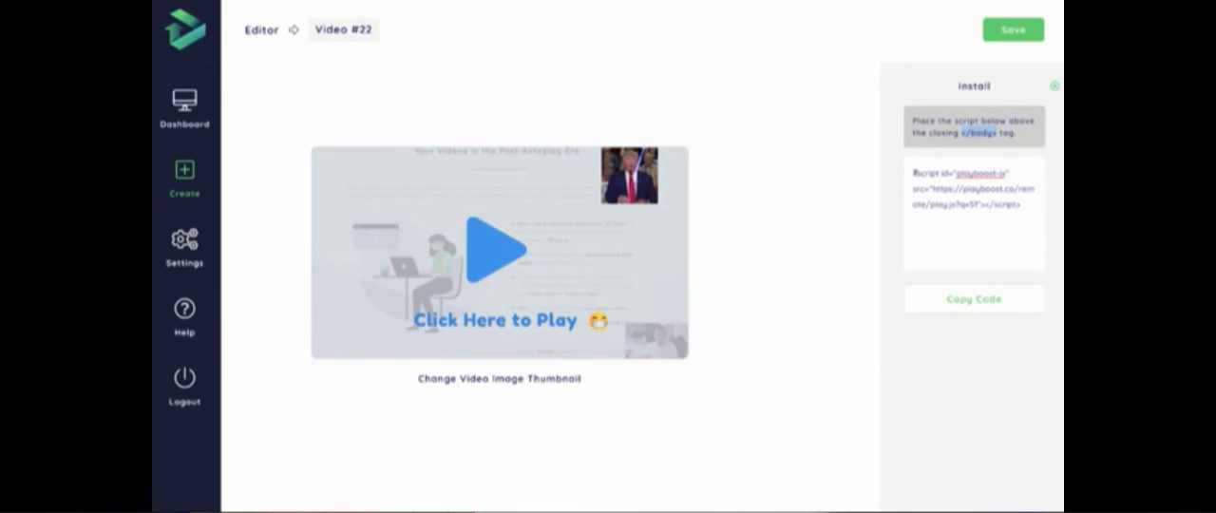
left_click_drag(913, 173, 1020, 198)
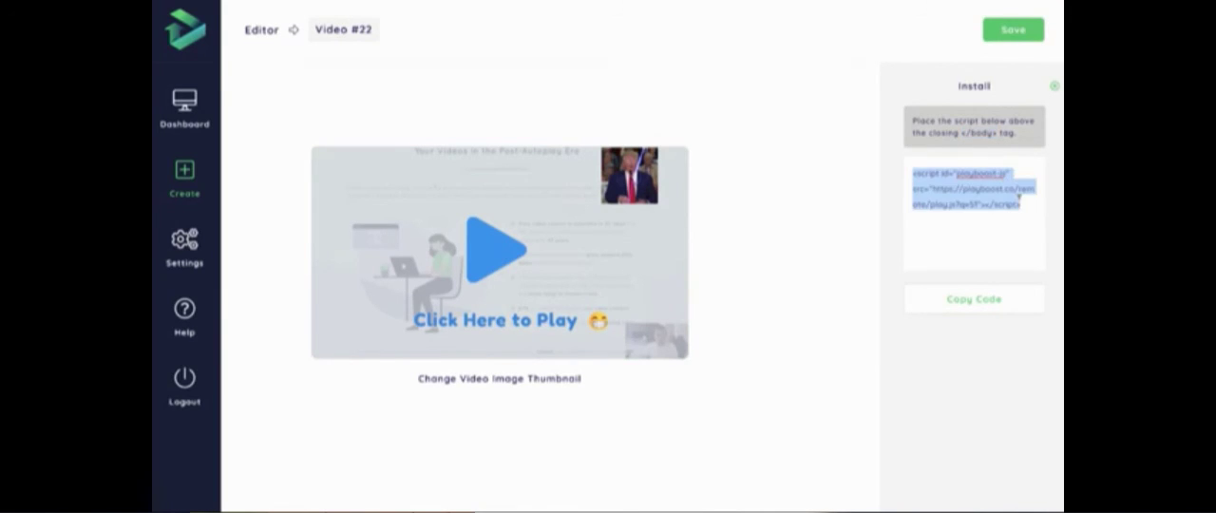